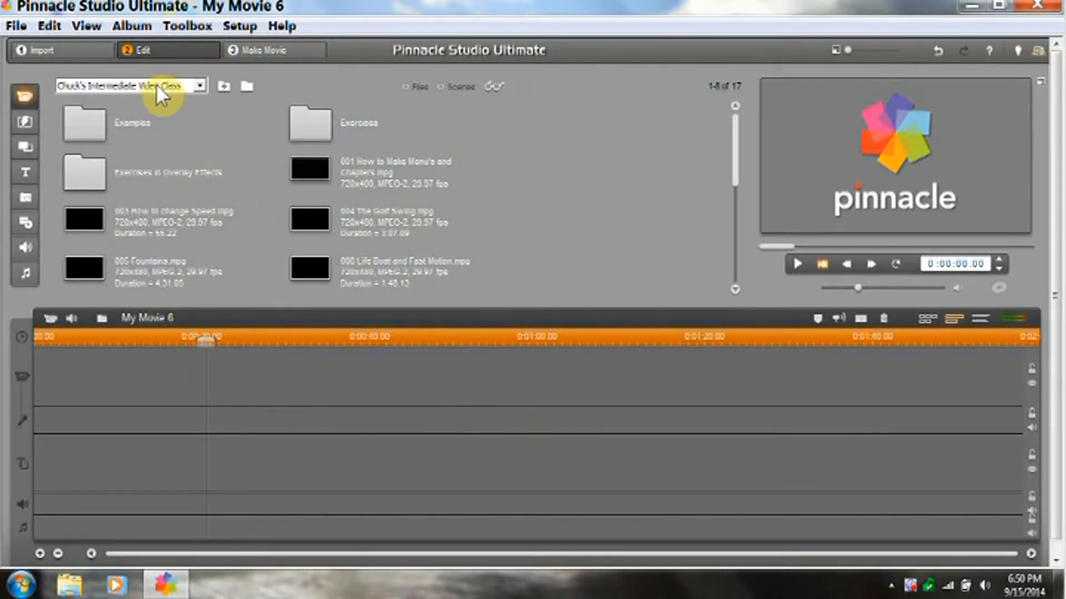
Step: Open the Exercises folder's "Transitions that move titles" subfolder and place the Waves for Transparent Photos Exercise clip at the start of the video track
{"action": "left_click", "coordinate": [294, 116]}
{"action": "double_click", "coordinate": [305, 123]}
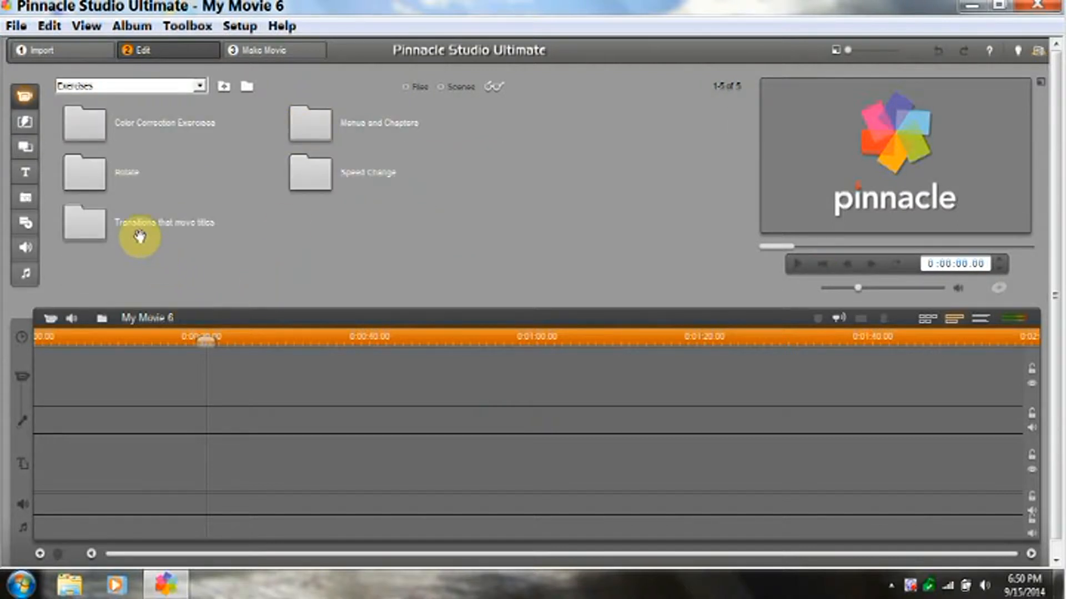
{"action": "double_click", "coordinate": [92, 232]}
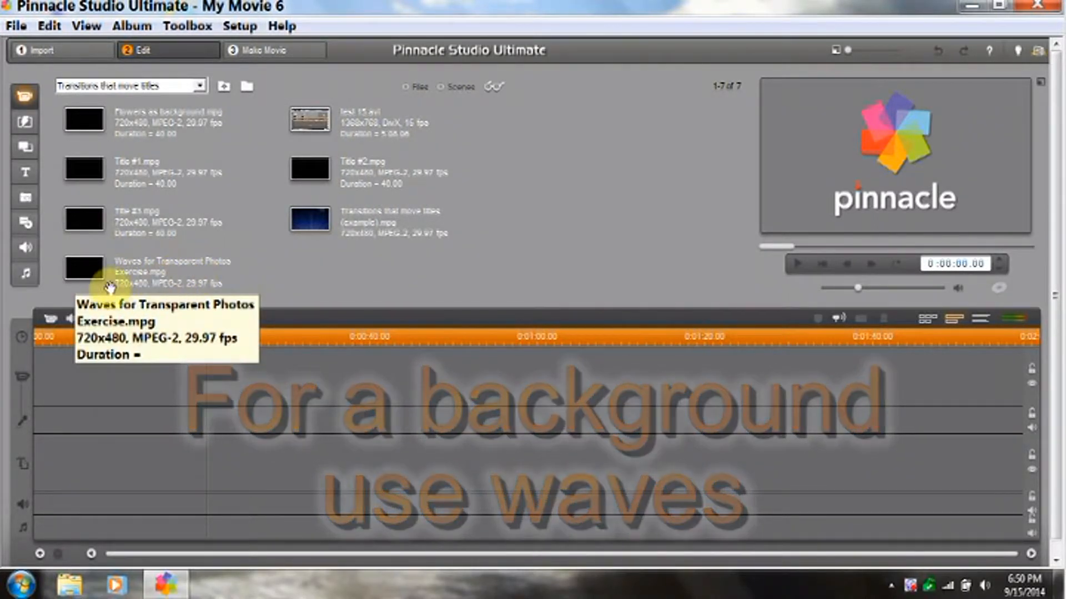
{"action": "left_click_drag", "start_coordinate": [86, 270], "coordinate": [107, 380]}
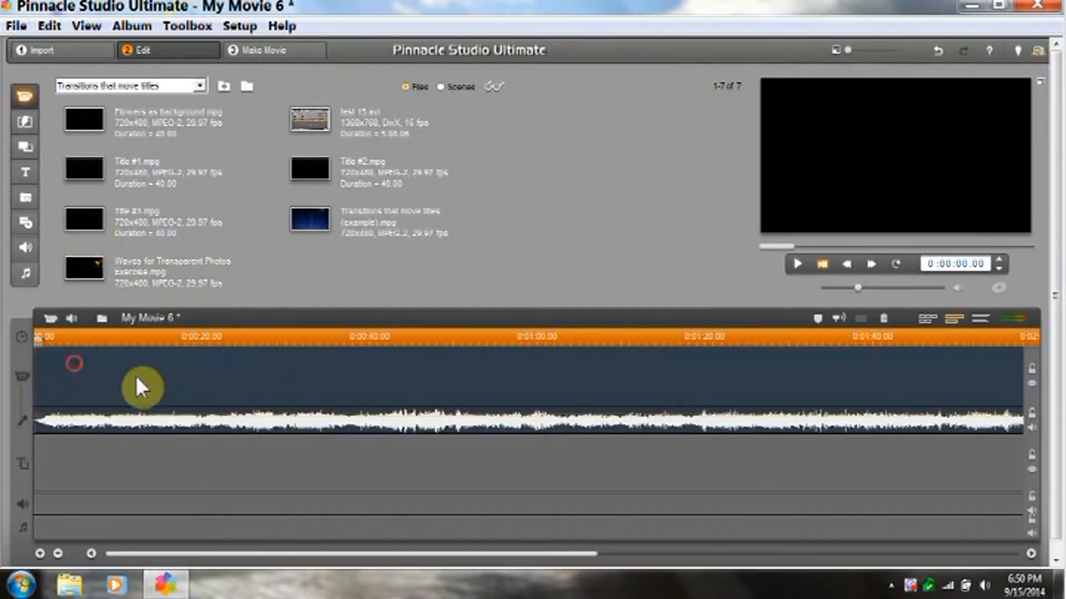
Step: Play the wave clip to 0:00:02.19 and start a Classic Title Overlay at that point
{"action": "left_click", "coordinate": [801, 261]}
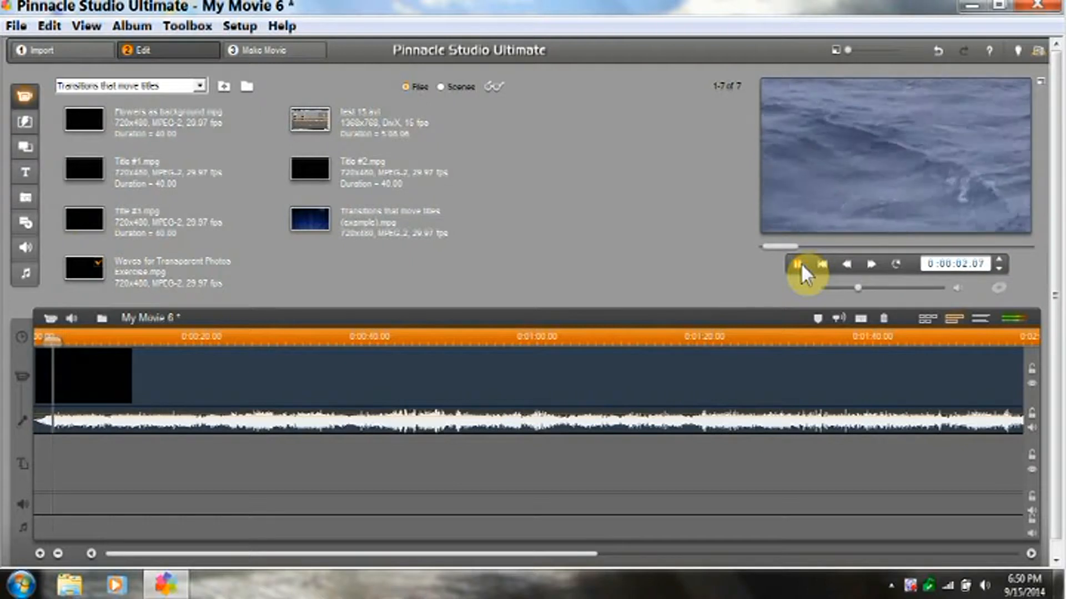
{"action": "left_click", "coordinate": [801, 263]}
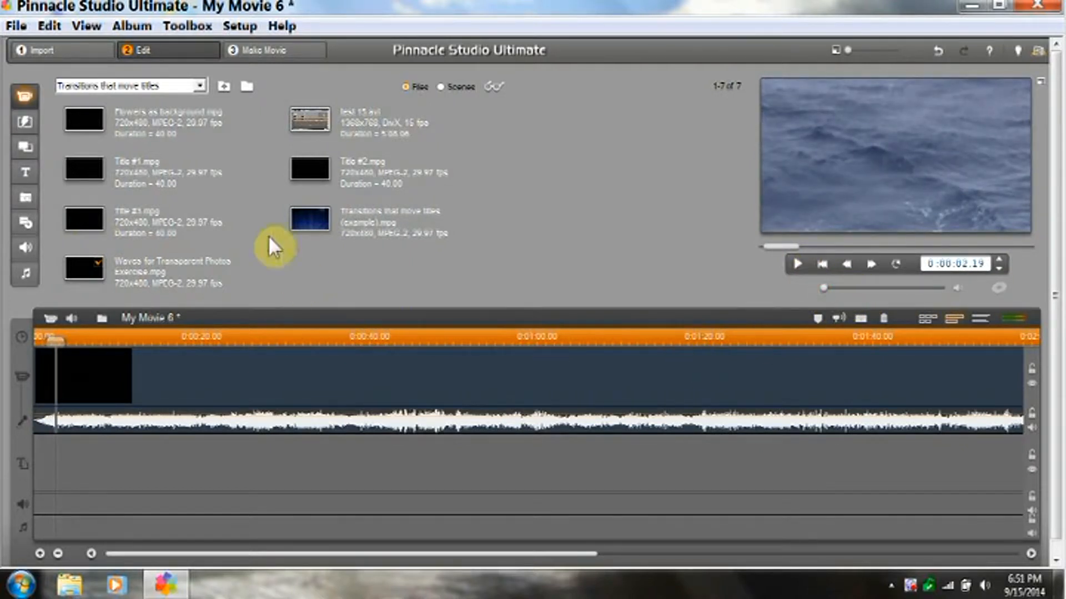
{"action": "left_click", "coordinate": [191, 26]}
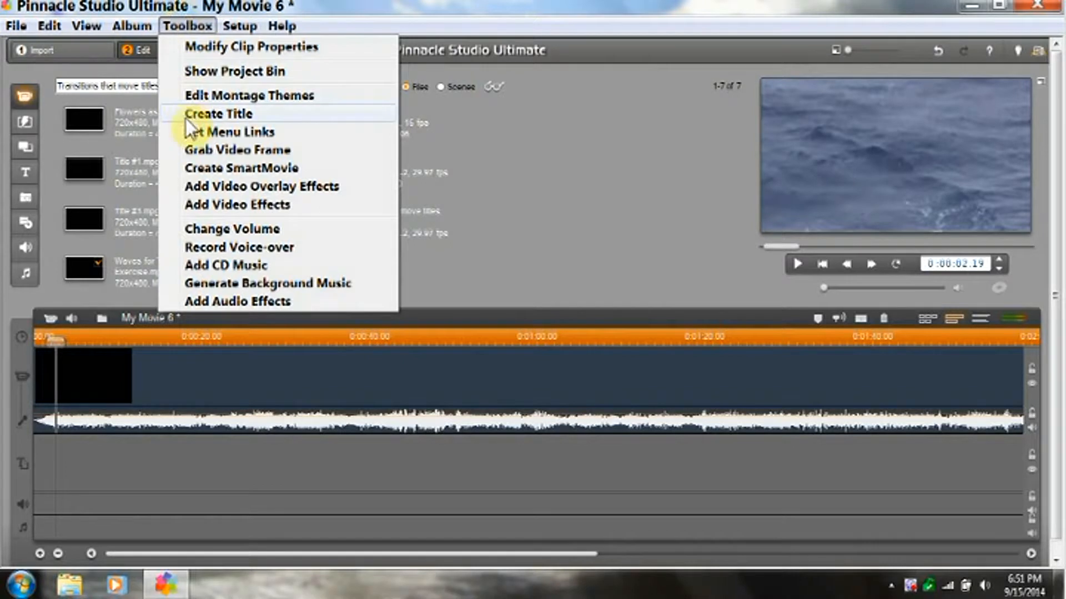
{"action": "left_click", "coordinate": [201, 115]}
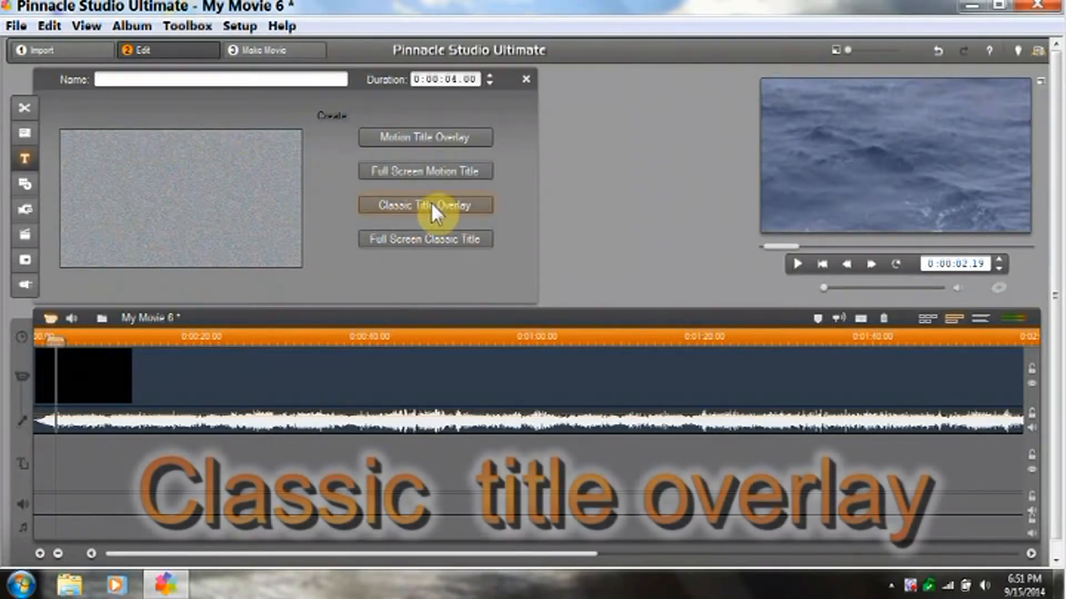
{"action": "left_click", "coordinate": [434, 205]}
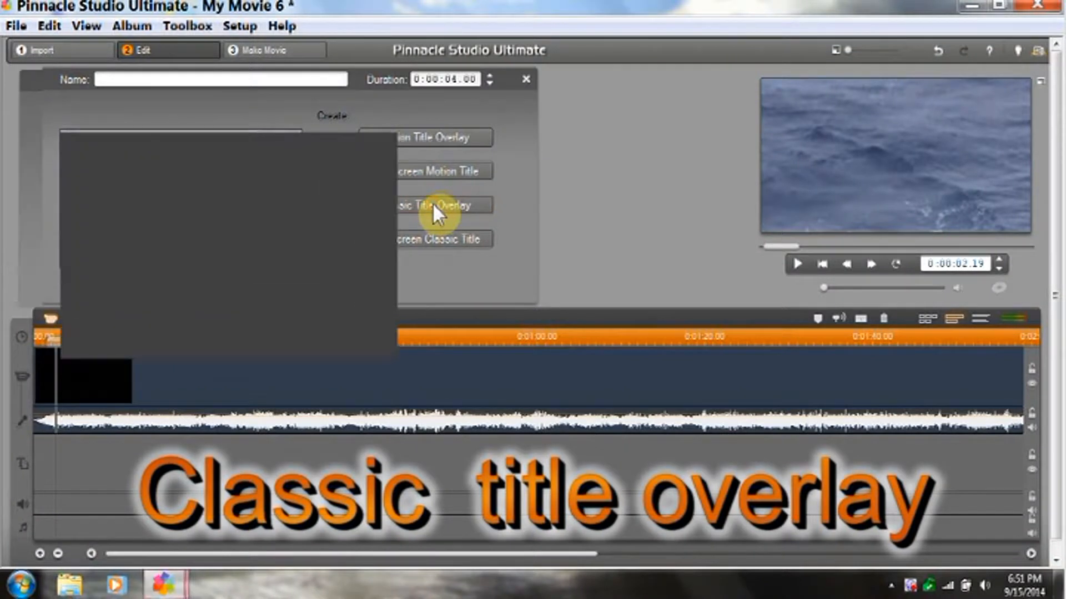
Step: Add a text box stretched across the full width of the title safe zone and set its text alignment to Center
{"action": "left_click", "coordinate": [301, 311]}
{"action": "left_click_drag", "start_coordinate": [315, 331], "coordinate": [538, 316]}
{"action": "left_click_drag", "start_coordinate": [297, 329], "coordinate": [112, 339]}
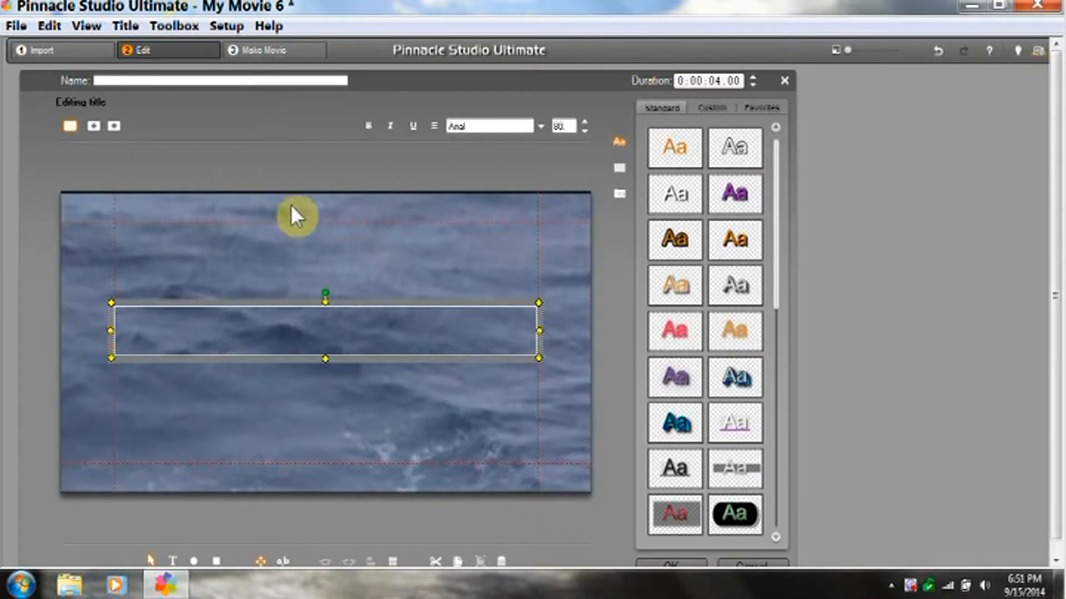
{"action": "left_click", "coordinate": [435, 125]}
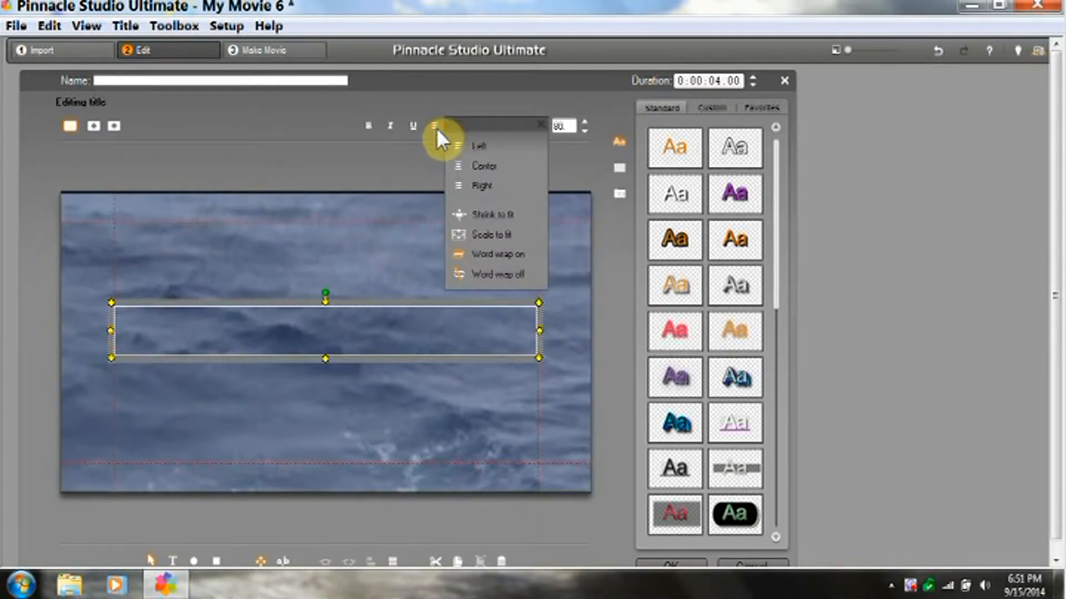
{"action": "left_click", "coordinate": [456, 171]}
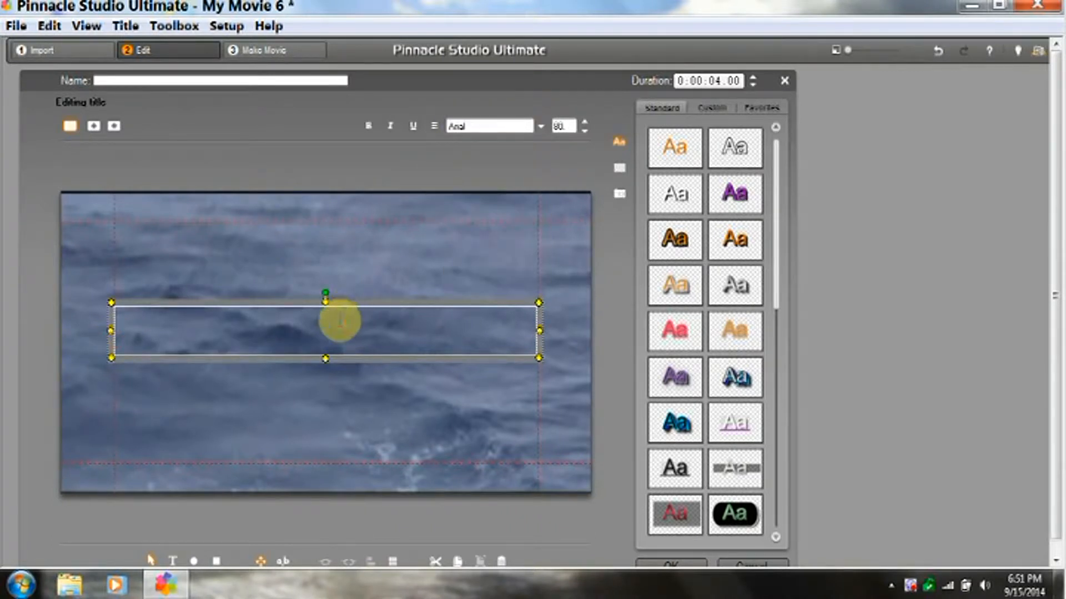
Step: Enter the two-line title text "Transitions" and "that move titles" in the text box
{"action": "left_click", "coordinate": [340, 316]}
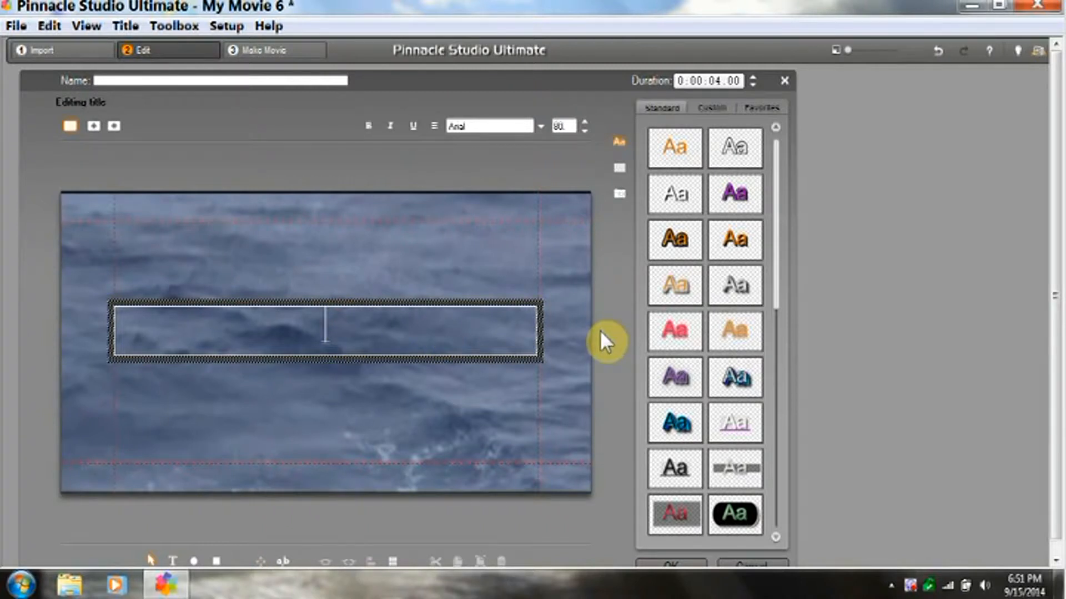
{"action": "type", "text": "Tran"}
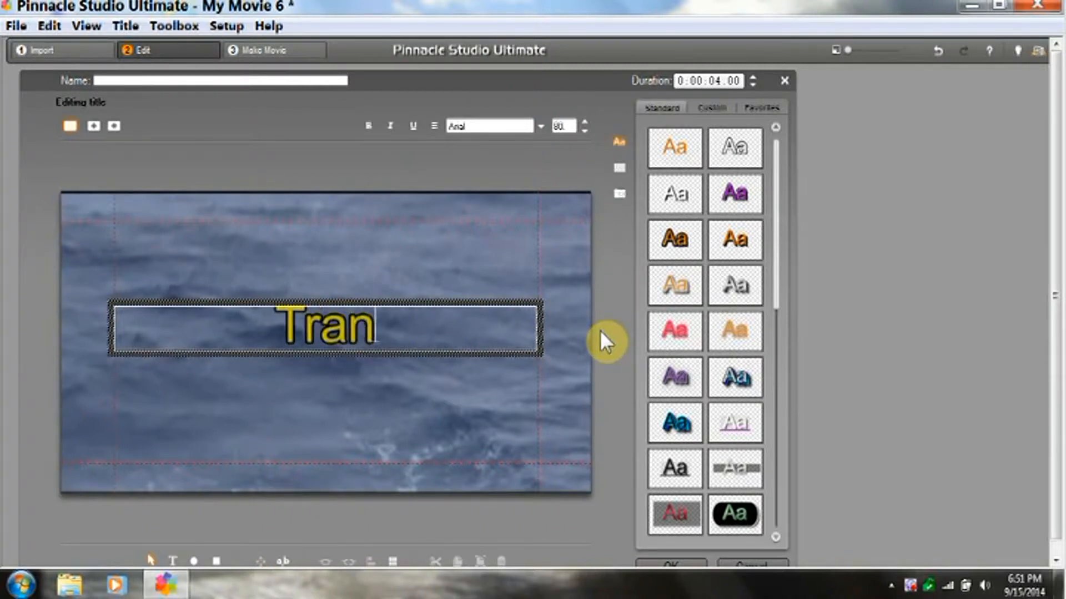
{"action": "type", "text": "sitions"}
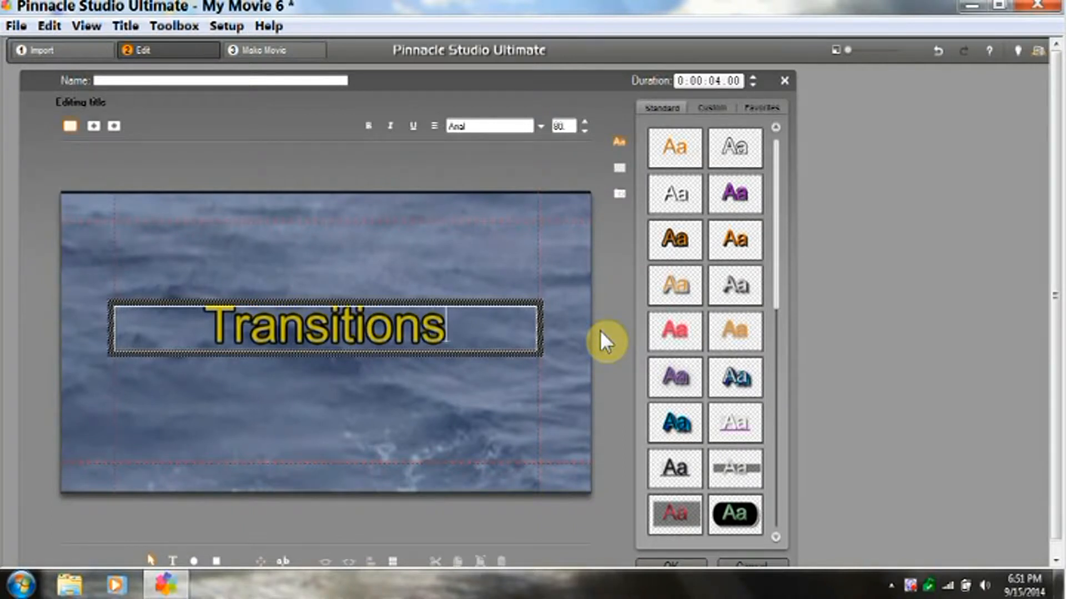
{"action": "key", "text": "Return"}
{"action": "type", "text": "t"}
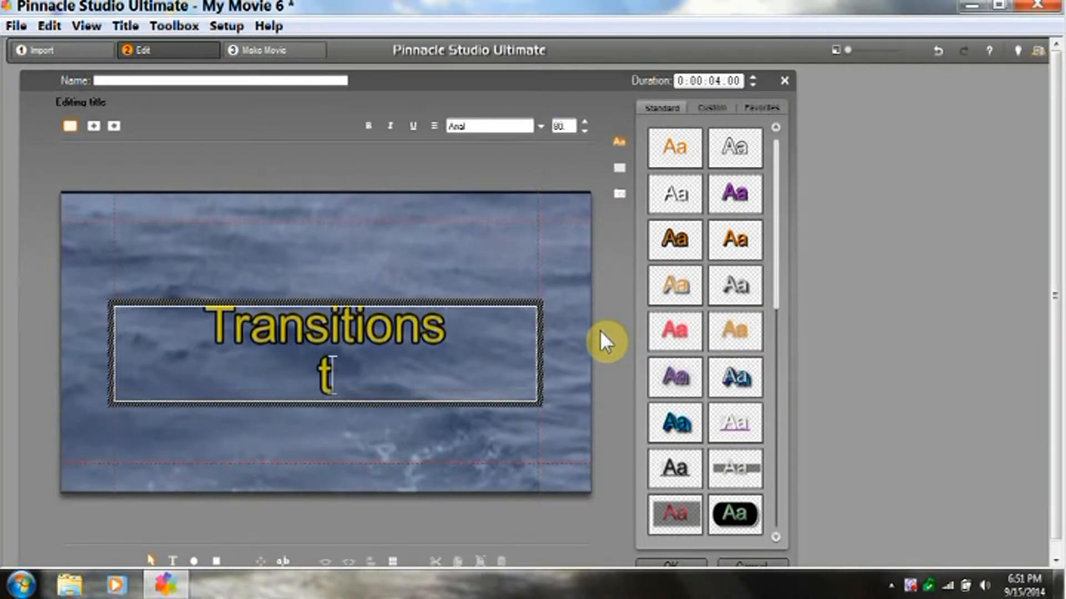
{"action": "type", "text": "hat mov"}
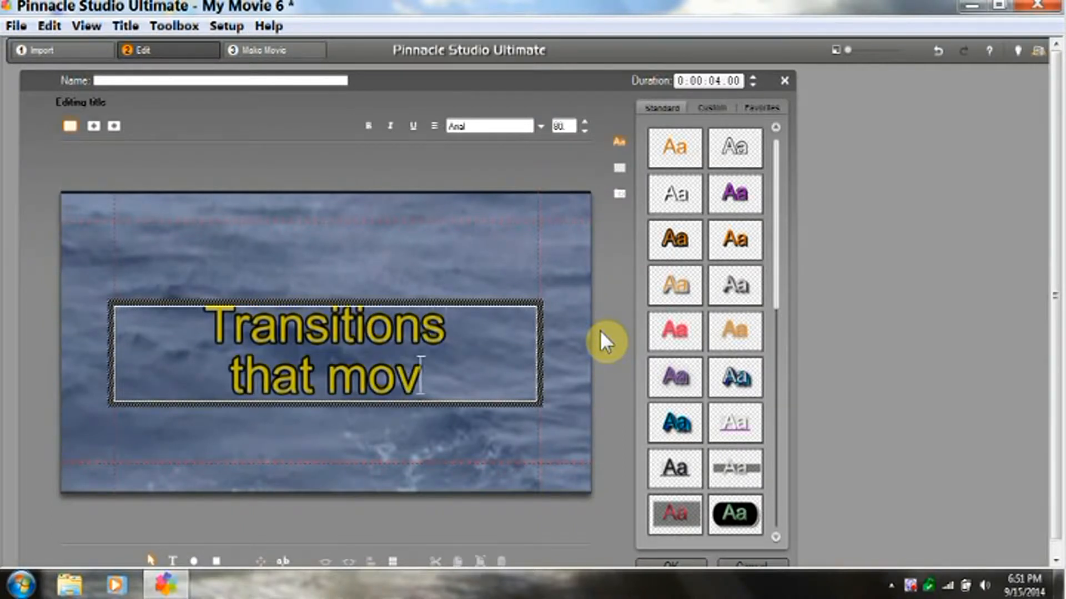
{"action": "type", "text": "e titles"}
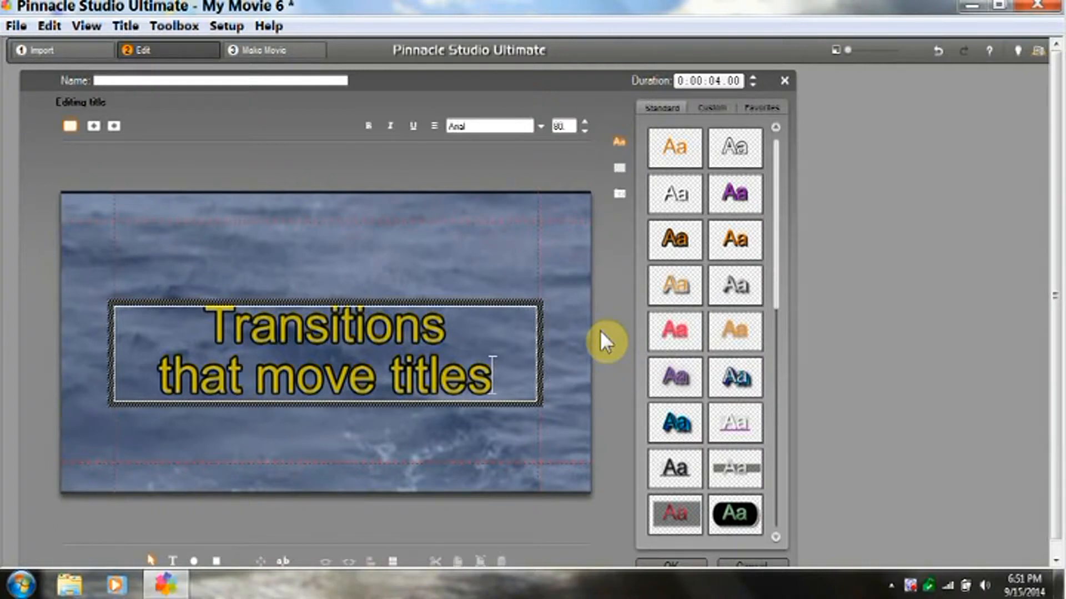
Step: Apply the orange style with white glow and dark shadow to all the title text, centre it in the frame and accept the title
{"action": "key", "text": "ctrl+a"}
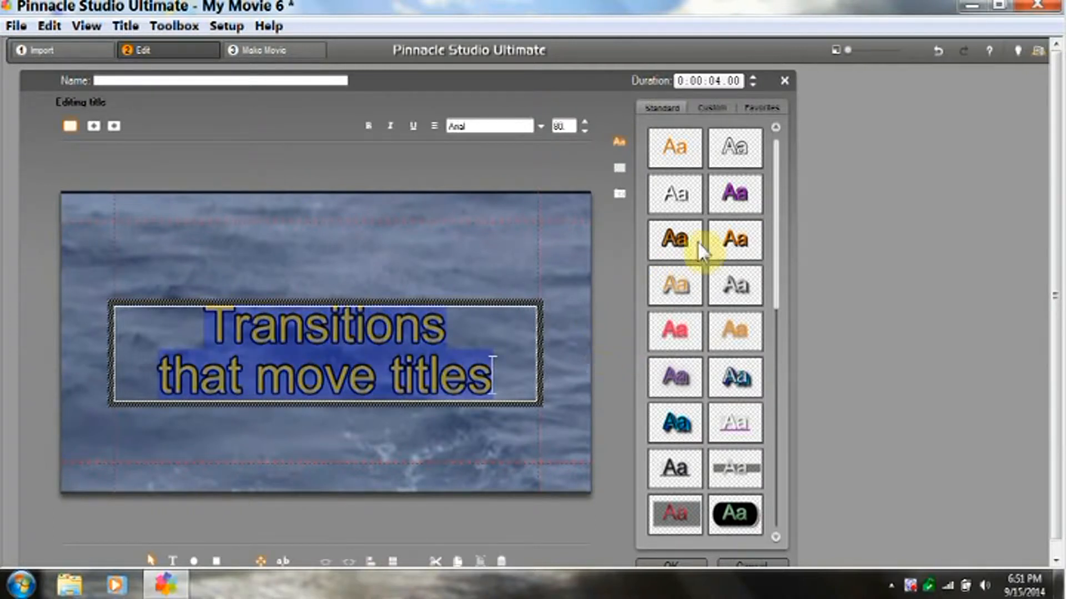
{"action": "left_click", "coordinate": [727, 237]}
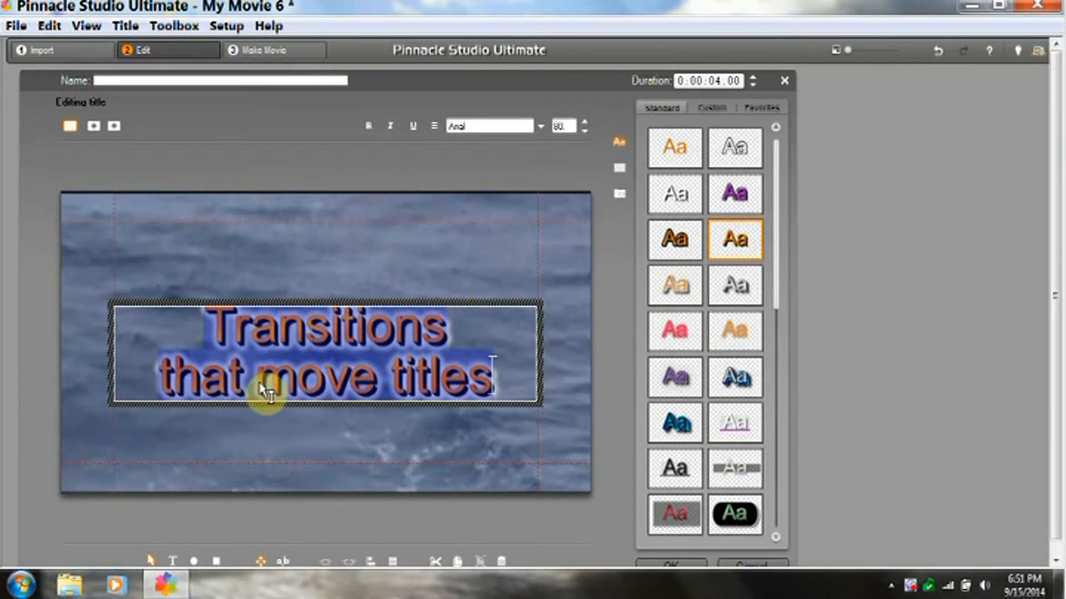
{"action": "left_click", "coordinate": [394, 563]}
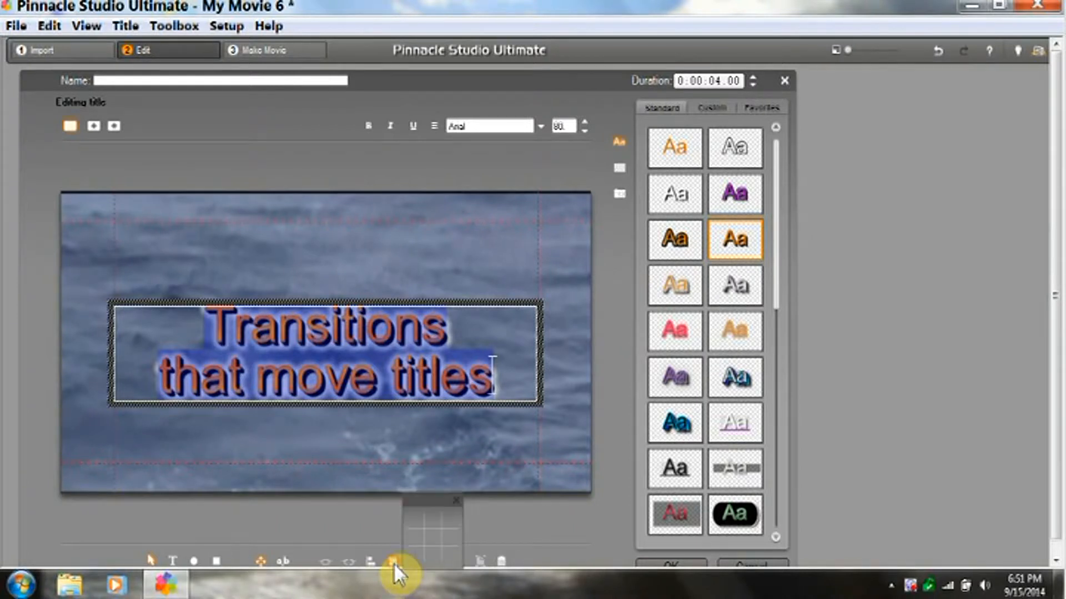
{"action": "left_click", "coordinate": [432, 537]}
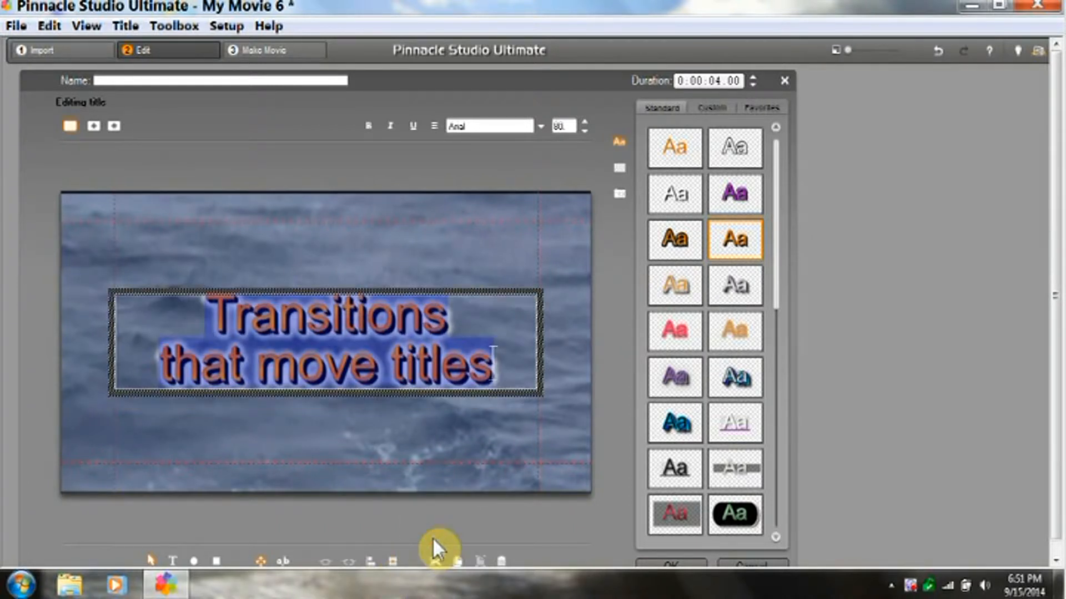
{"action": "left_click", "coordinate": [653, 562]}
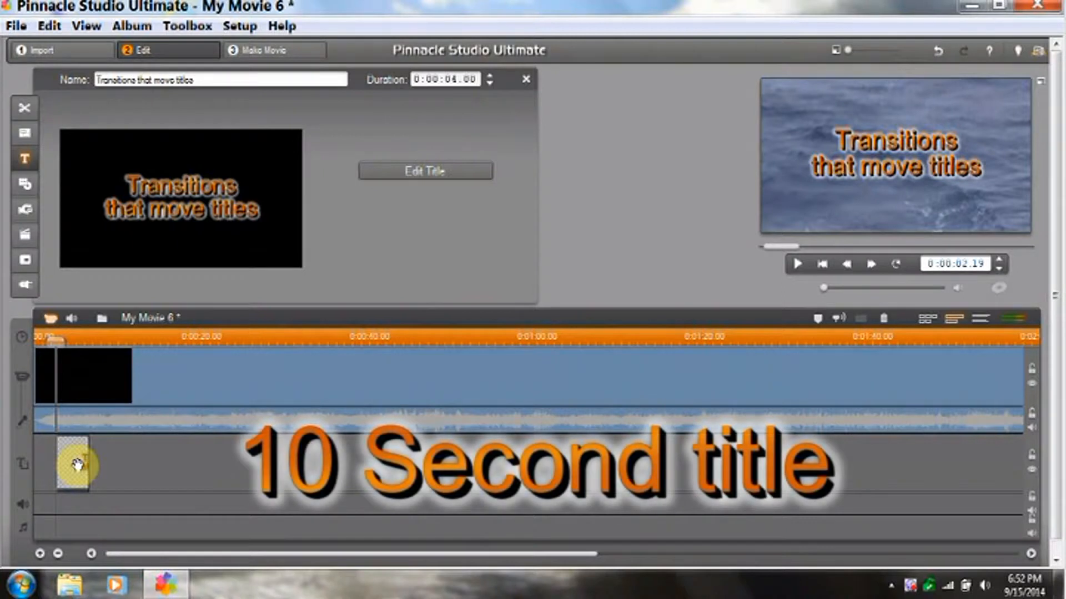
Step: Set the title's duration to 10 seconds and close its properties
{"action": "left_click", "coordinate": [491, 71]}
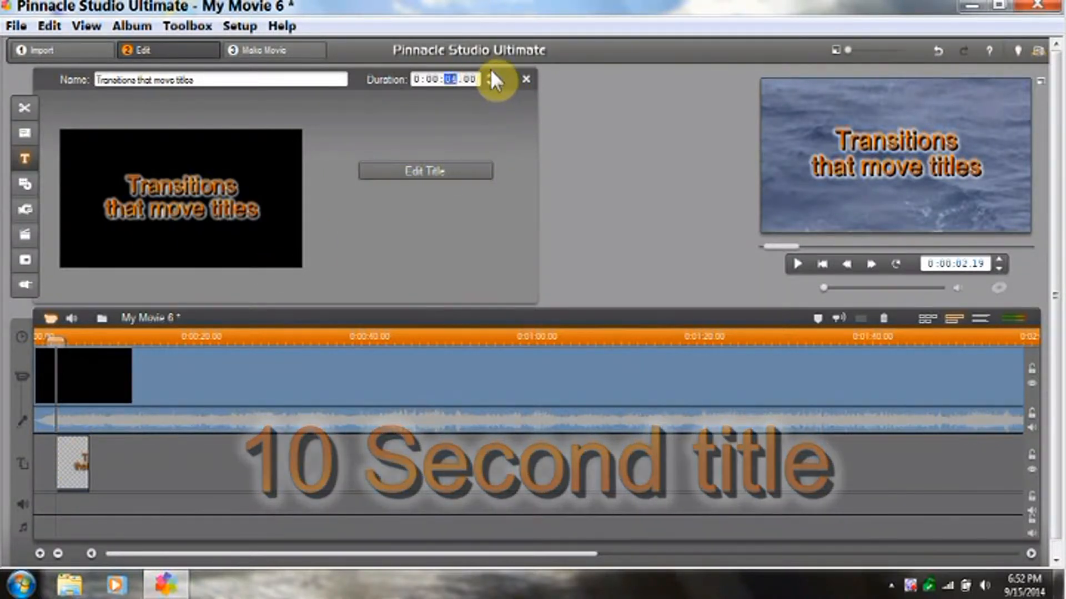
{"action": "left_click", "coordinate": [488, 71]}
{"action": "left_click", "coordinate": [488, 74]}
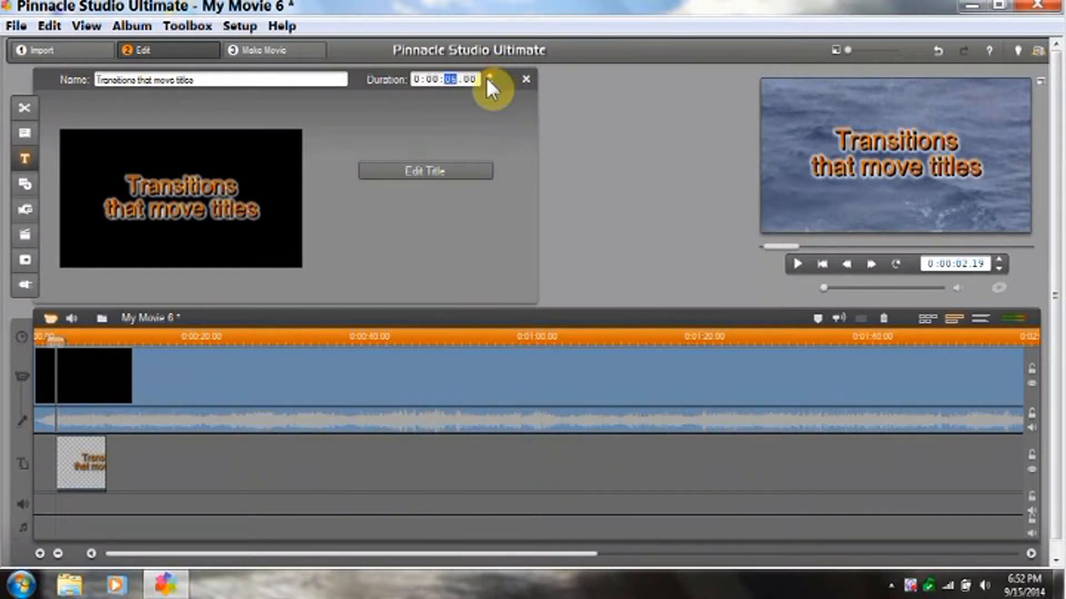
{"action": "left_click", "coordinate": [486, 77]}
{"action": "left_click", "coordinate": [486, 78]}
{"action": "left_click", "coordinate": [486, 76]}
{"action": "left_click", "coordinate": [487, 76]}
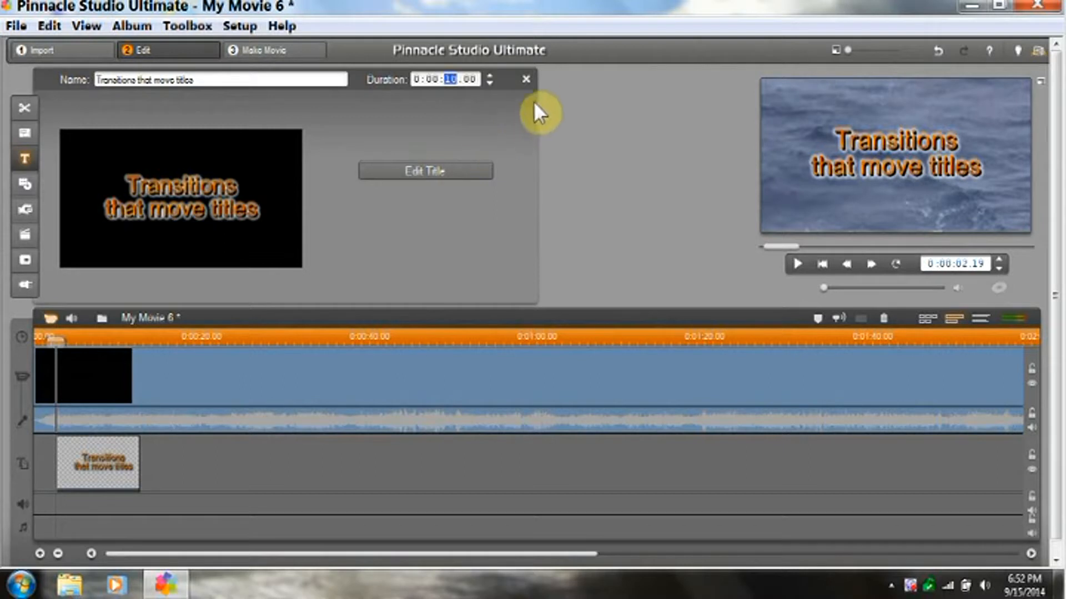
{"action": "left_click", "coordinate": [529, 81]}
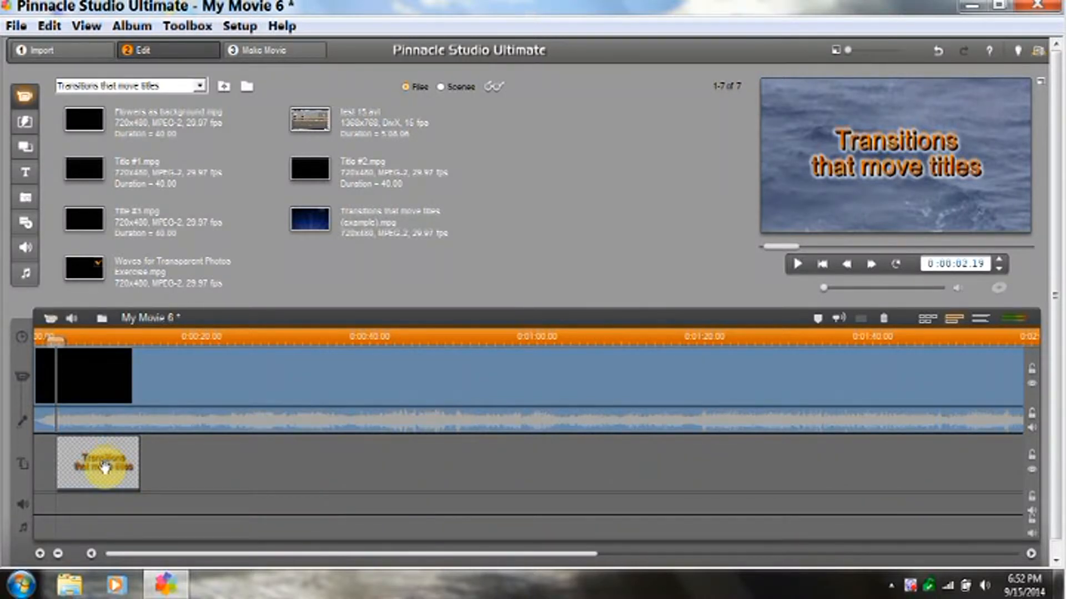
Step: Add a Dissolve transition at the start of the title and set its duration to 4 seconds
{"action": "left_click", "coordinate": [28, 119]}
{"action": "left_click_drag", "start_coordinate": [119, 129], "coordinate": [63, 475]}
{"action": "double_click", "coordinate": [62, 478]}
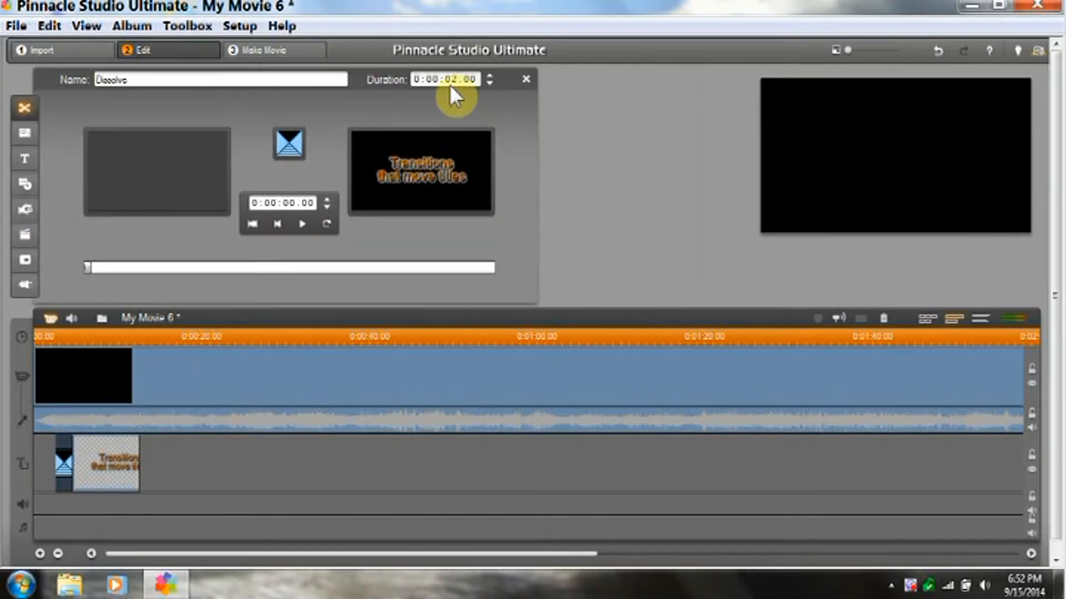
{"action": "left_click", "coordinate": [490, 76]}
{"action": "left_click", "coordinate": [491, 76]}
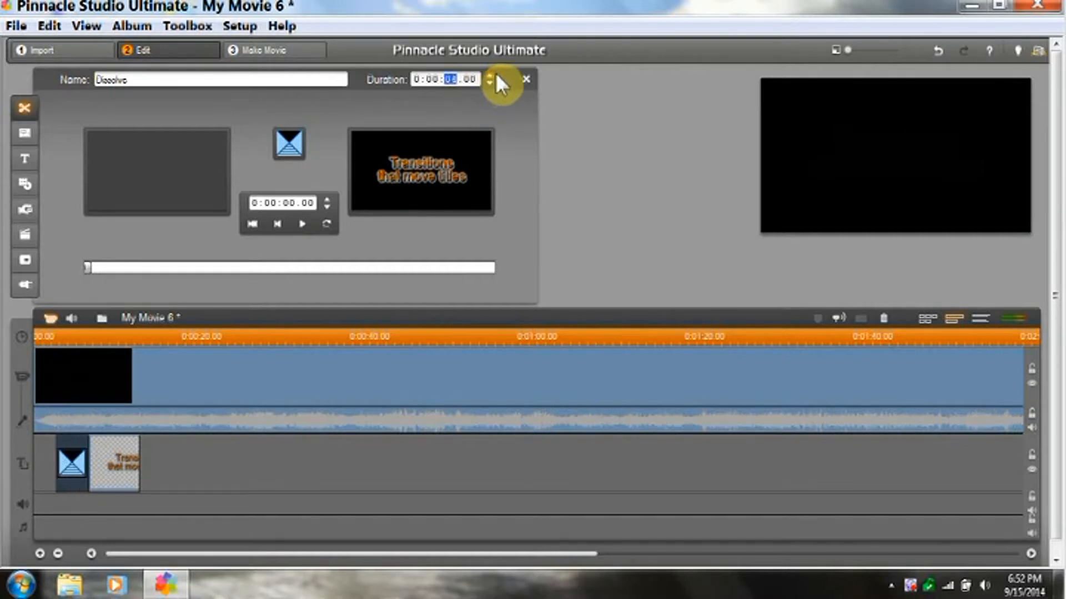
{"action": "left_click", "coordinate": [525, 80]}
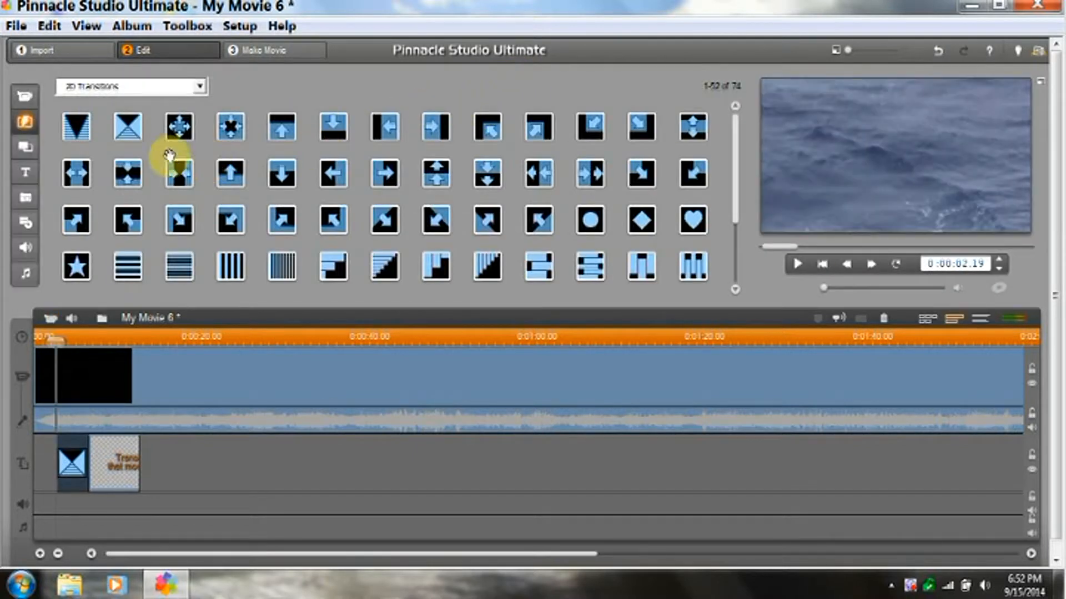
Step: Add a Dissolve transition at the end of the title and set its duration to 4 seconds
{"action": "left_click_drag", "start_coordinate": [127, 129], "coordinate": [124, 458]}
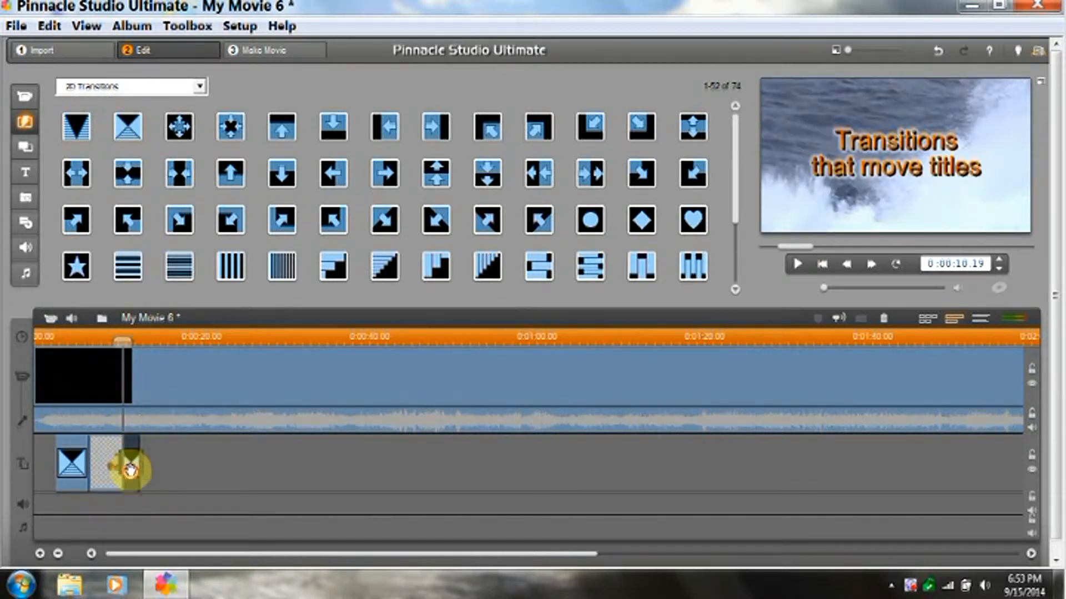
{"action": "double_click", "coordinate": [131, 471]}
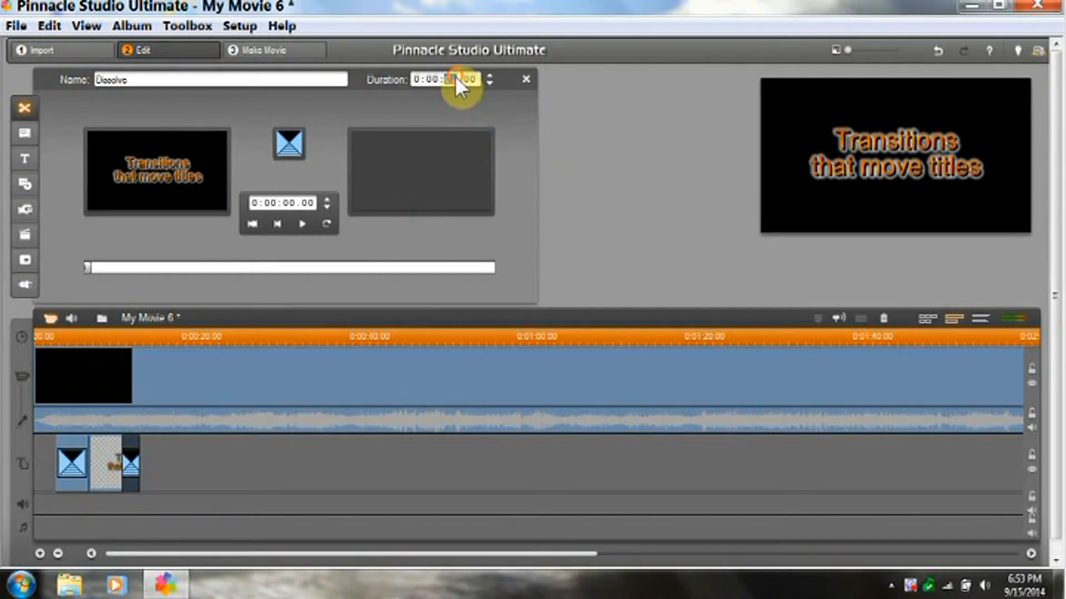
{"action": "left_click", "coordinate": [489, 82]}
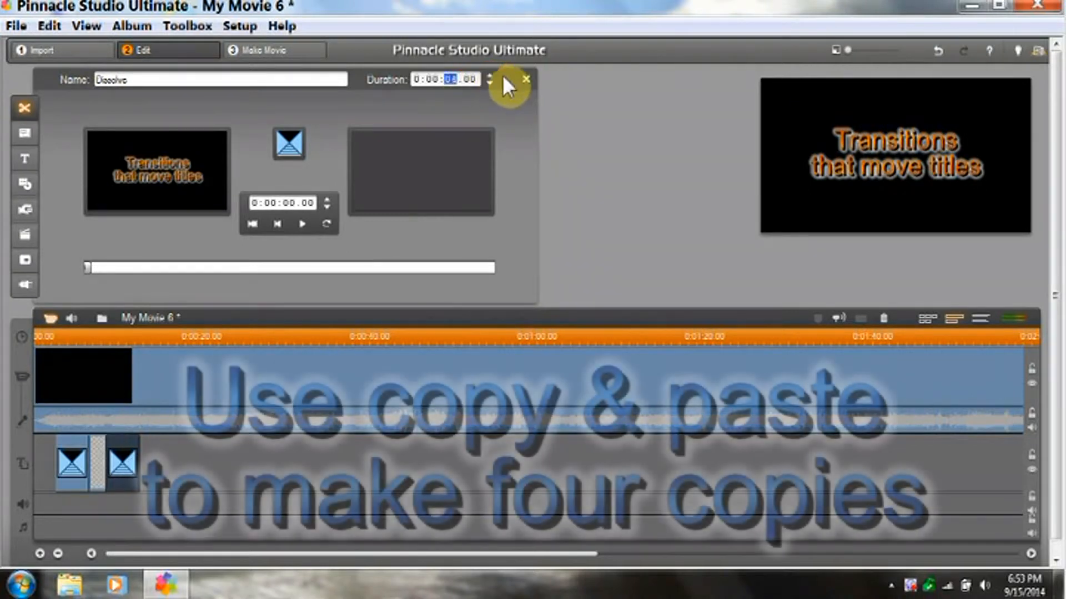
{"action": "left_click", "coordinate": [526, 78]}
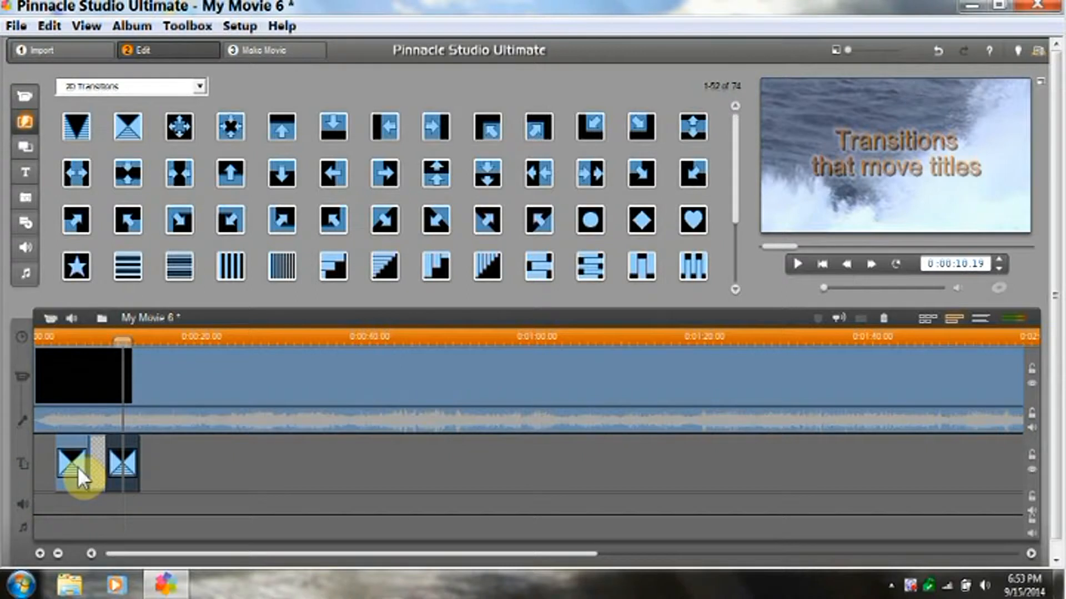
Step: Copy the title on the title track together with its start and end dissolves
{"action": "left_click", "coordinate": [80, 466]}
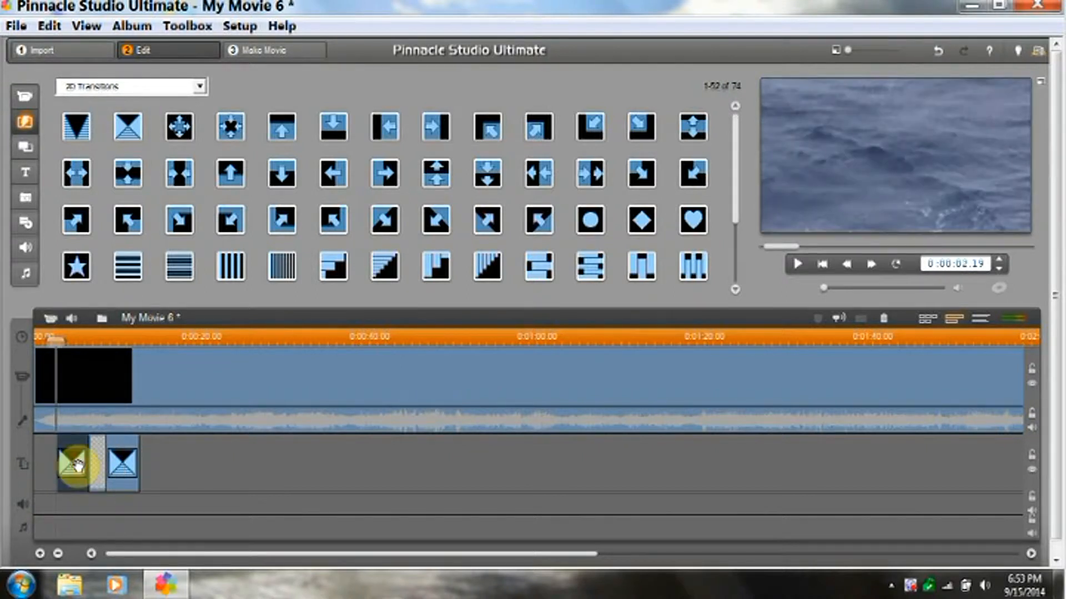
{"action": "left_click", "coordinate": [116, 461]}
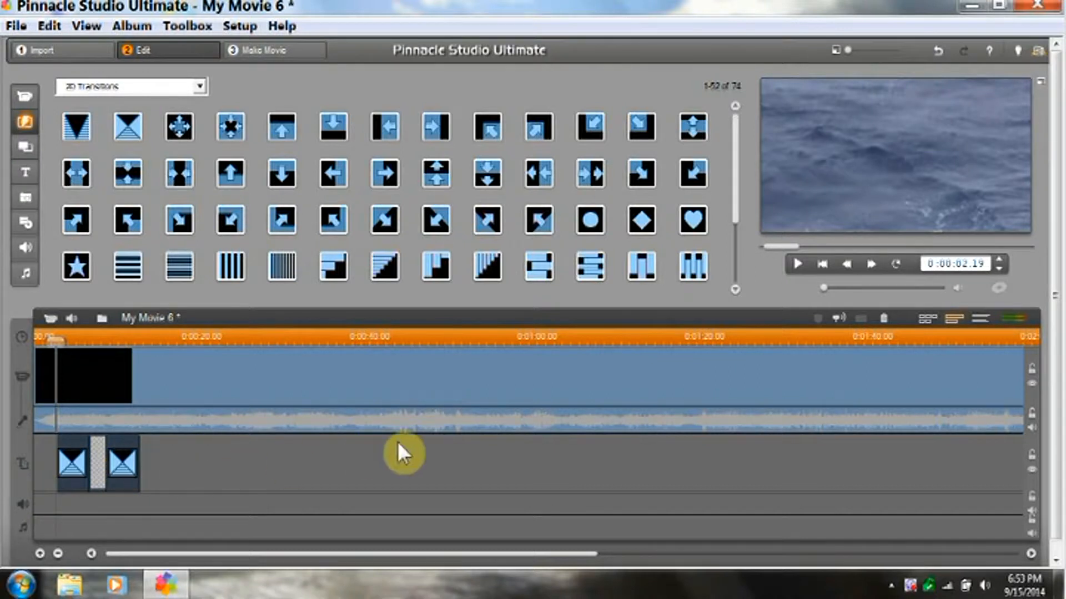
{"action": "right_click", "coordinate": [95, 465]}
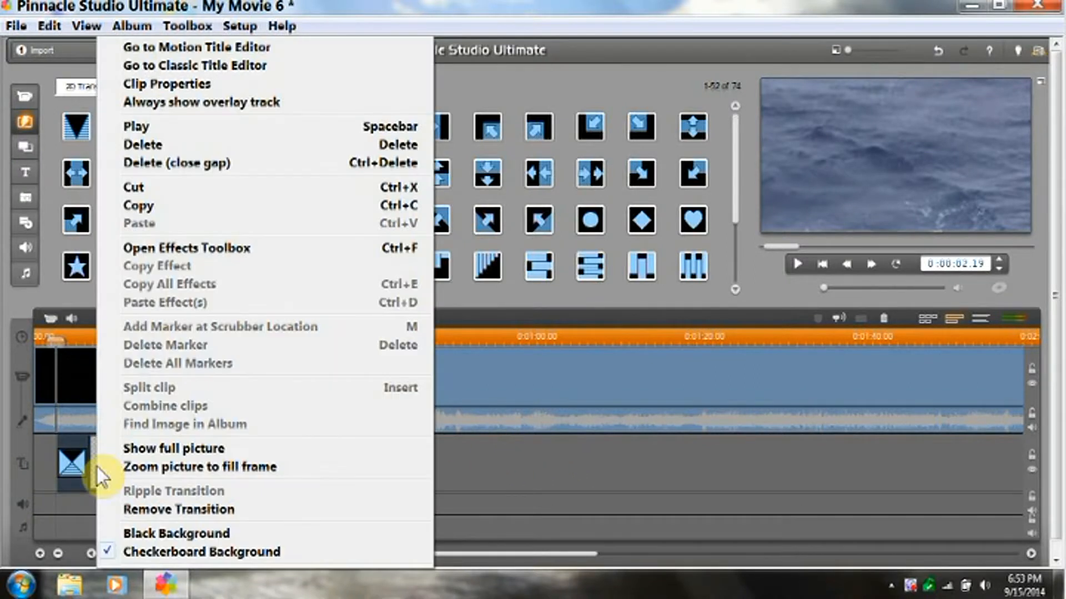
{"action": "left_click", "coordinate": [149, 206]}
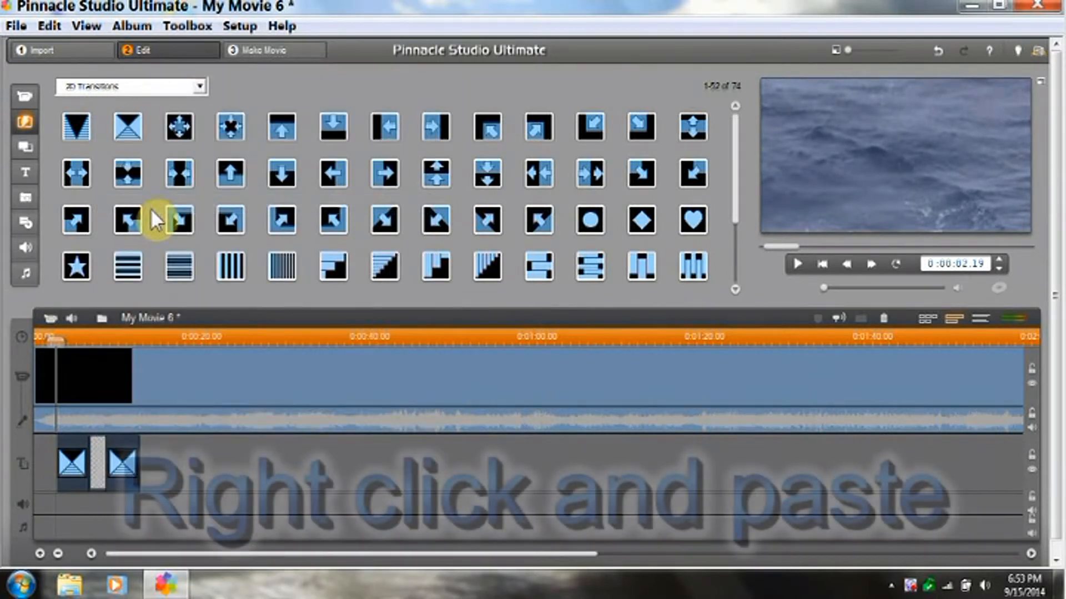
Step: Paste three copies of the title with its dissolves along the title track at about 0:19, 0:35 and 0:53
{"action": "right_click", "coordinate": [195, 465]}
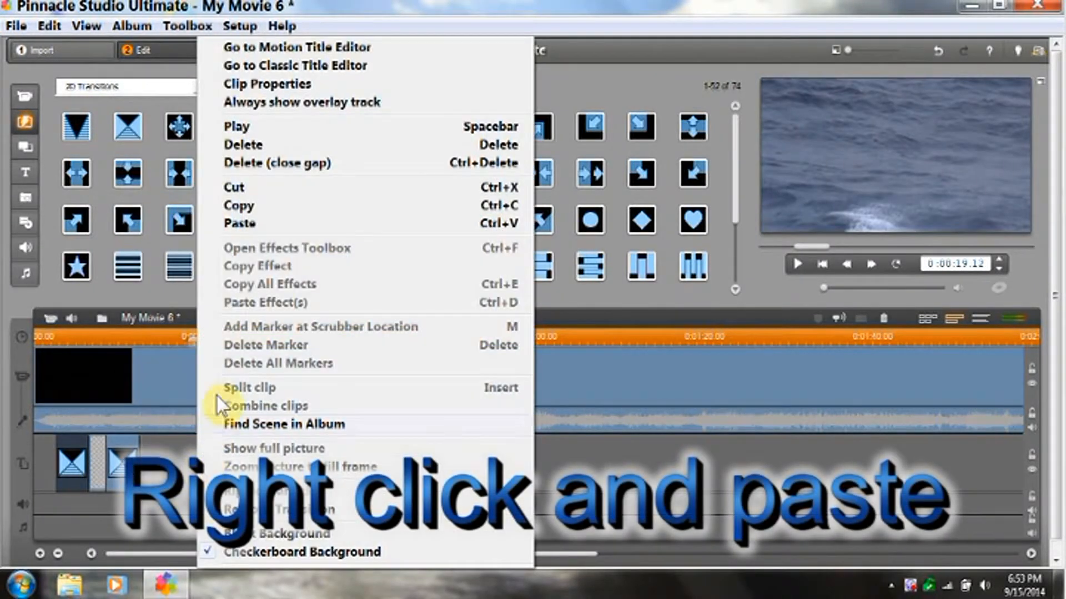
{"action": "left_click", "coordinate": [243, 222]}
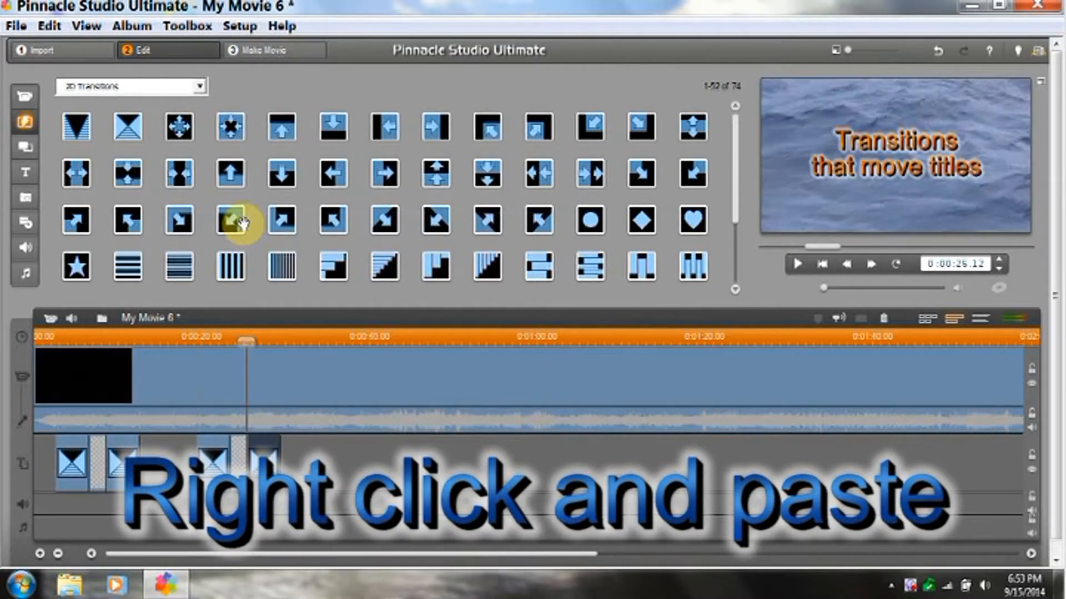
{"action": "right_click", "coordinate": [325, 461]}
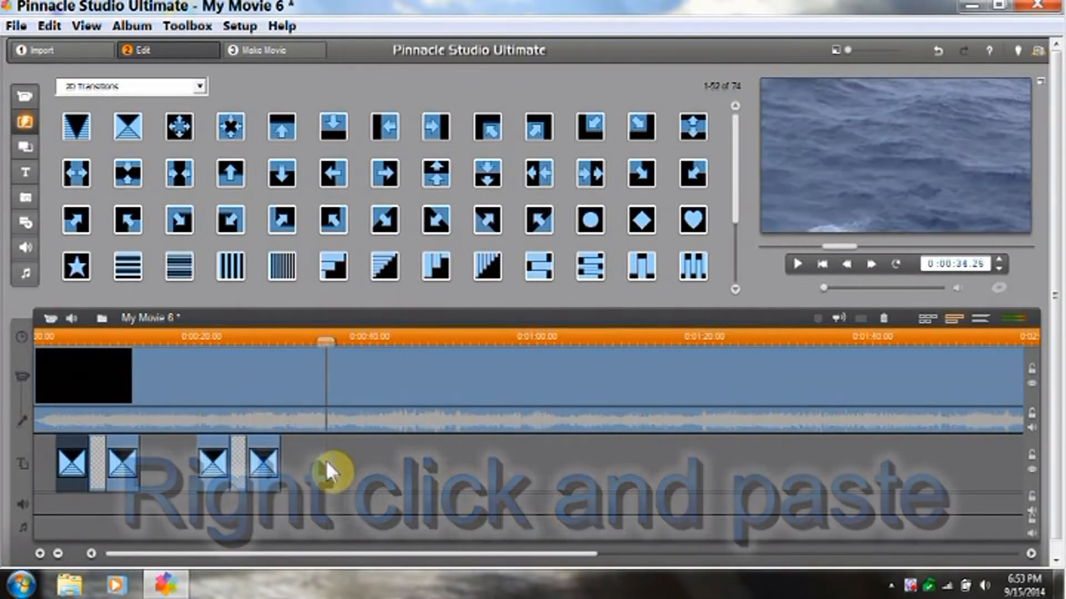
{"action": "left_click", "coordinate": [373, 224]}
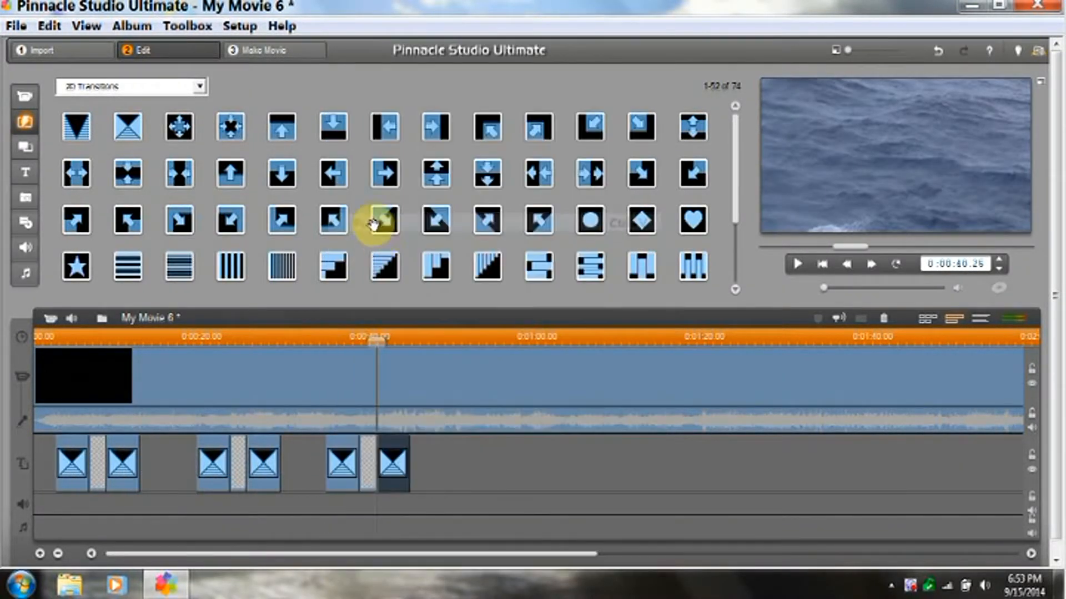
{"action": "right_click", "coordinate": [480, 464]}
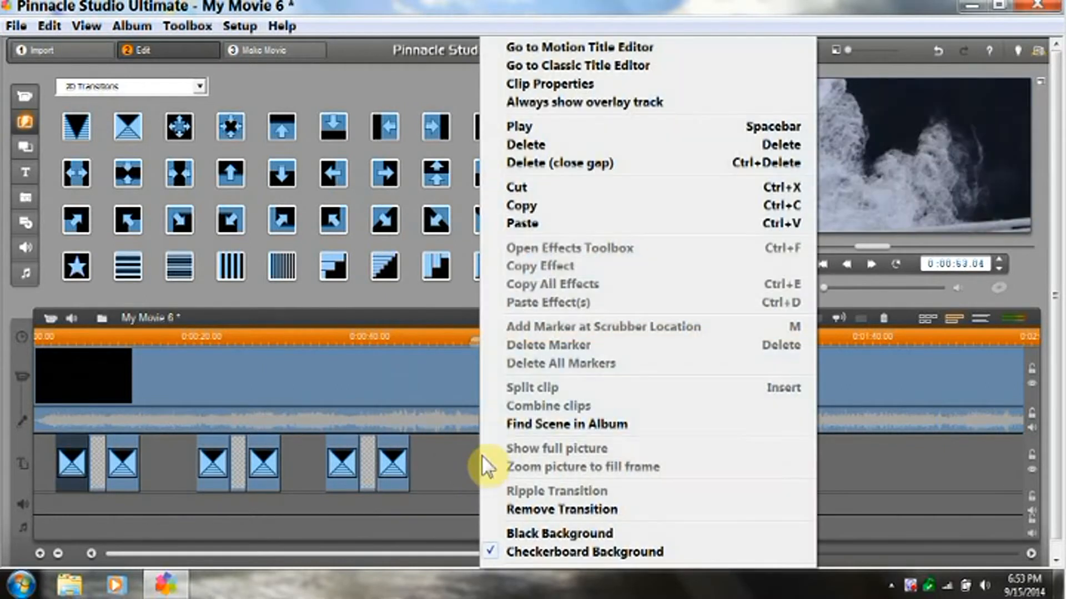
{"action": "left_click", "coordinate": [525, 224]}
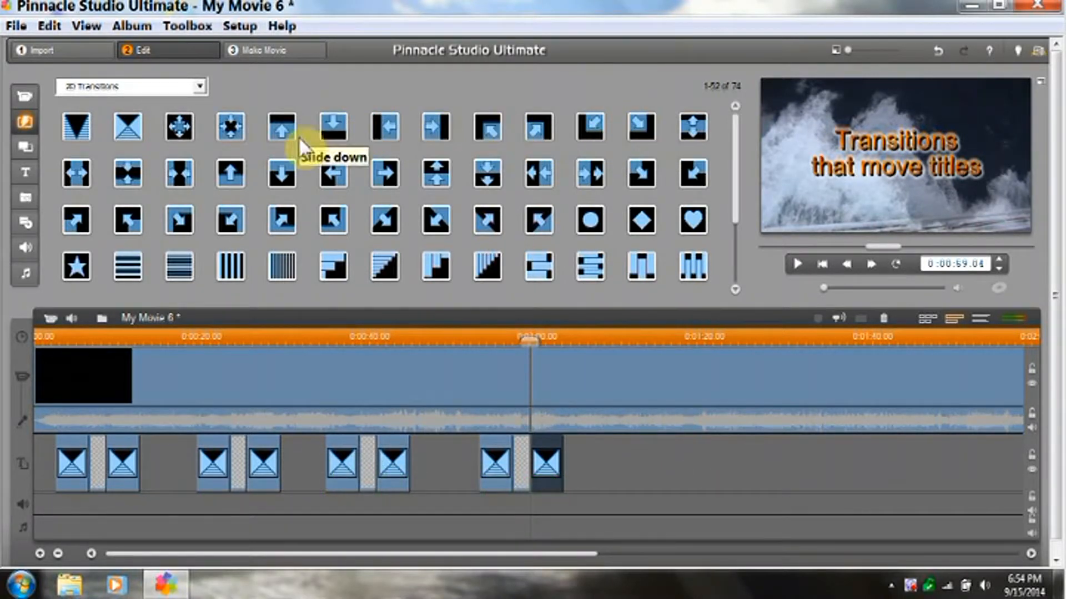
Step: Replace the first title's dissolves with the up and up-left arrow 2D transitions, the second's with up-right and down ones, and preview both titles
{"action": "left_click_drag", "start_coordinate": [280, 127], "coordinate": [72, 460]}
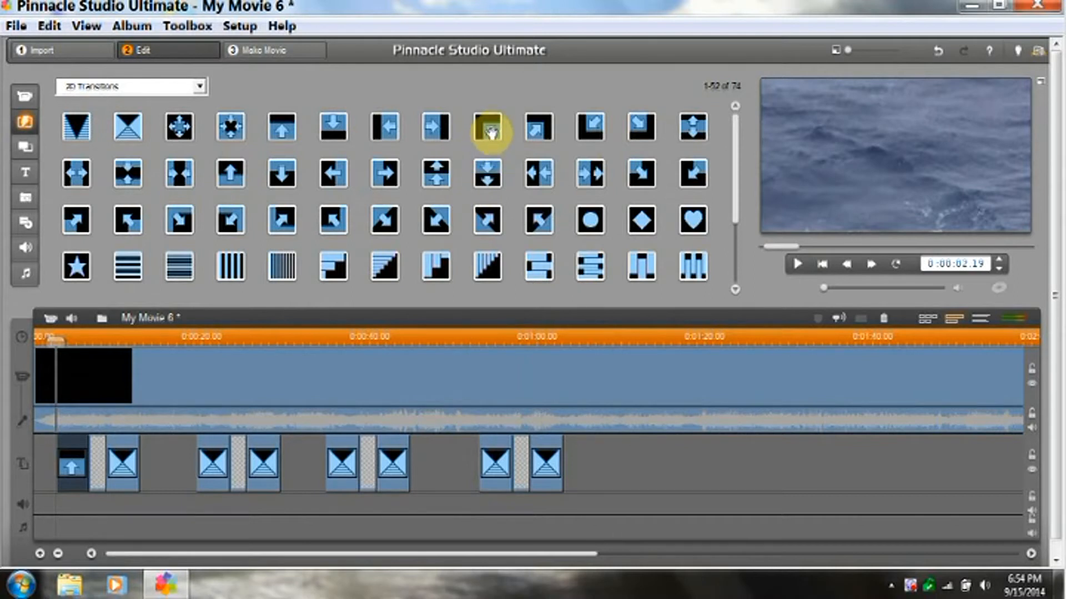
{"action": "left_click_drag", "start_coordinate": [494, 123], "coordinate": [132, 488]}
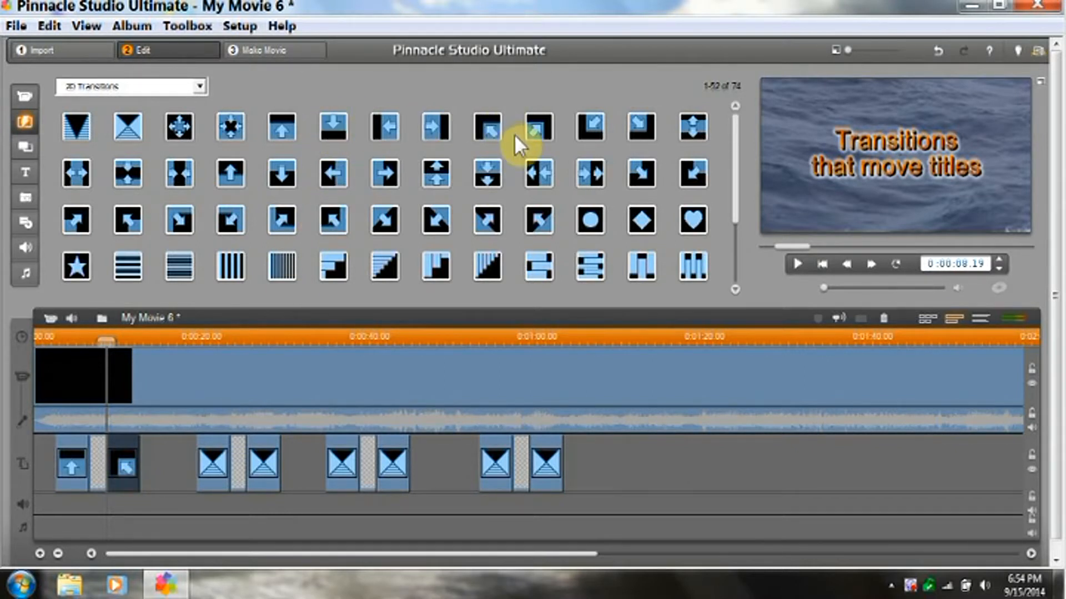
{"action": "left_click_drag", "start_coordinate": [533, 120], "coordinate": [206, 465]}
{"action": "mouse_move", "coordinate": [331, 128]}
{"action": "left_mouse_down"}
{"action": "mouse_move", "coordinate": [264, 458]}
{"action": "mouse_move", "coordinate": [267, 450]}
{"action": "left_mouse_up"}
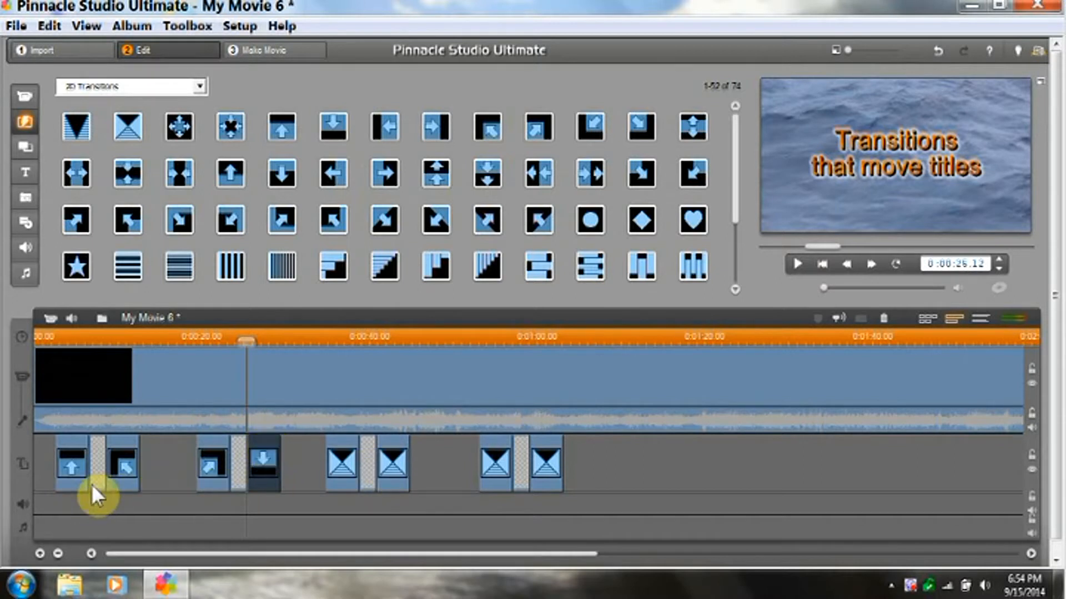
{"action": "left_click", "coordinate": [54, 336]}
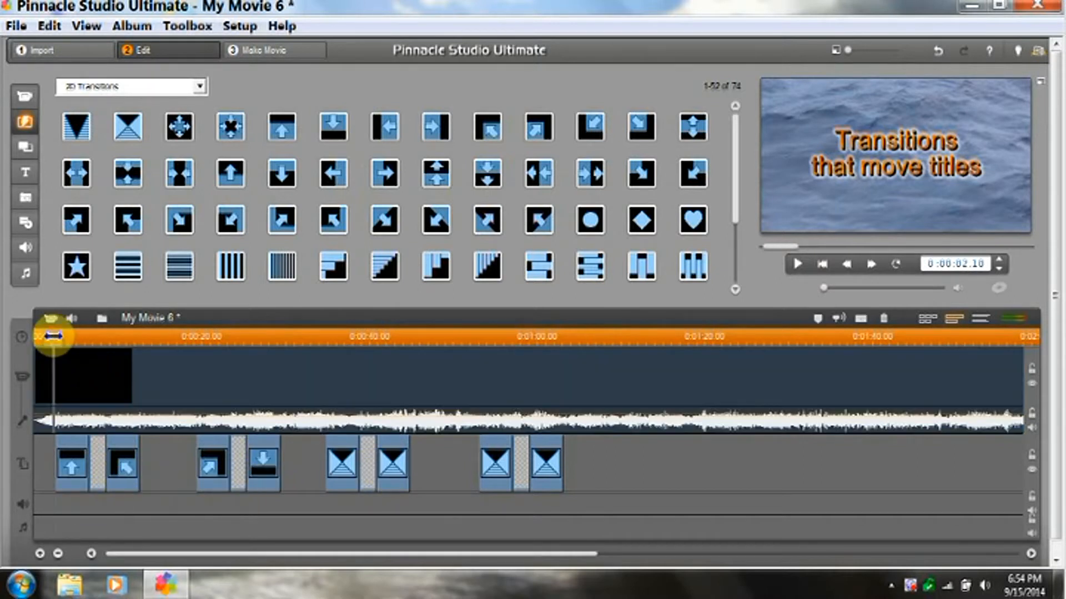
{"action": "left_click", "coordinate": [797, 262]}
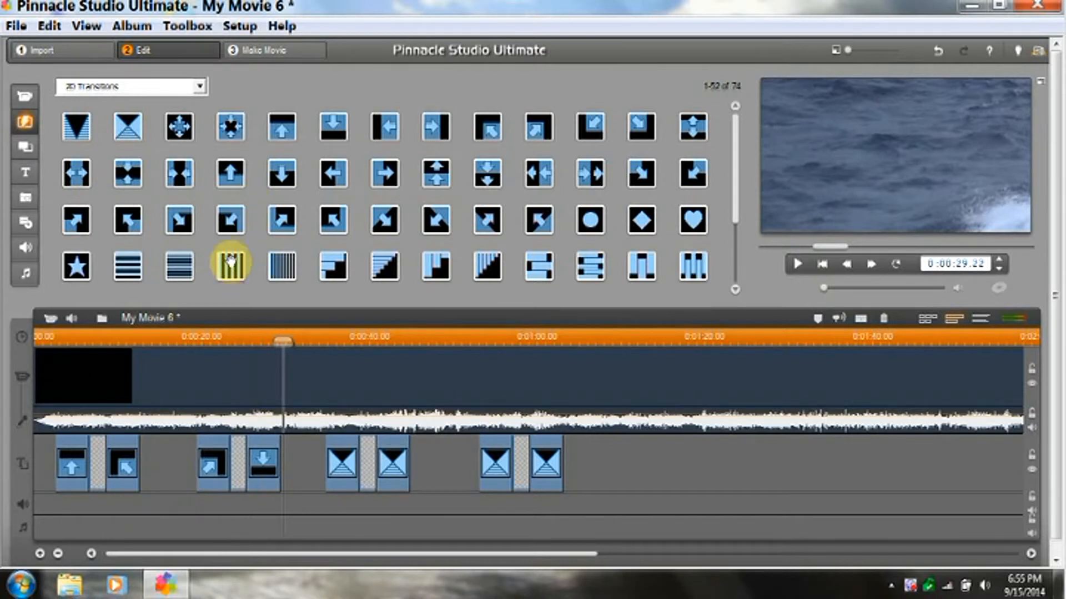
Step: Replace both dissolves on the third title with the first Hollywood FX for Studio transition
{"action": "left_click", "coordinate": [198, 86]}
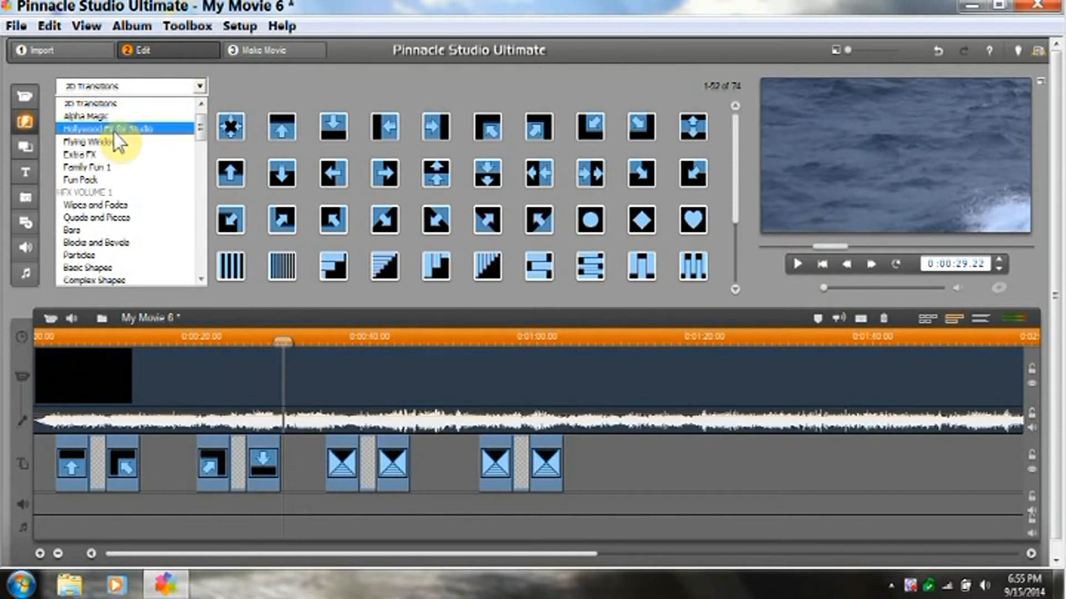
{"action": "left_click", "coordinate": [113, 130]}
{"action": "left_click", "coordinate": [78, 126]}
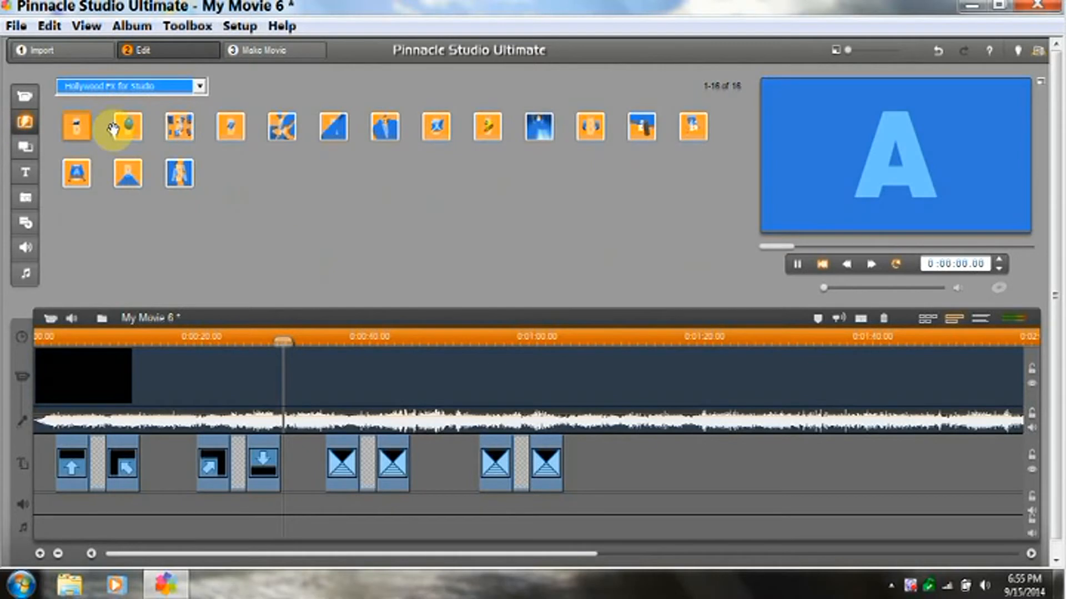
{"action": "mouse_move", "coordinate": [78, 125]}
{"action": "left_mouse_down"}
{"action": "mouse_move", "coordinate": [236, 268]}
{"action": "mouse_move", "coordinate": [321, 446]}
{"action": "left_mouse_up"}
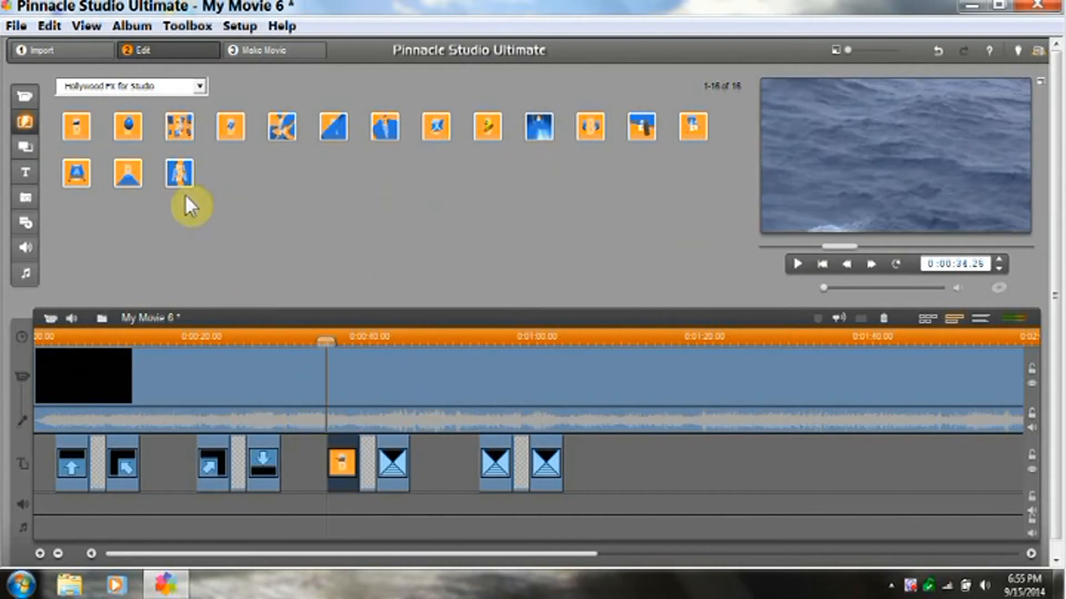
{"action": "left_click_drag", "start_coordinate": [81, 132], "coordinate": [398, 456]}
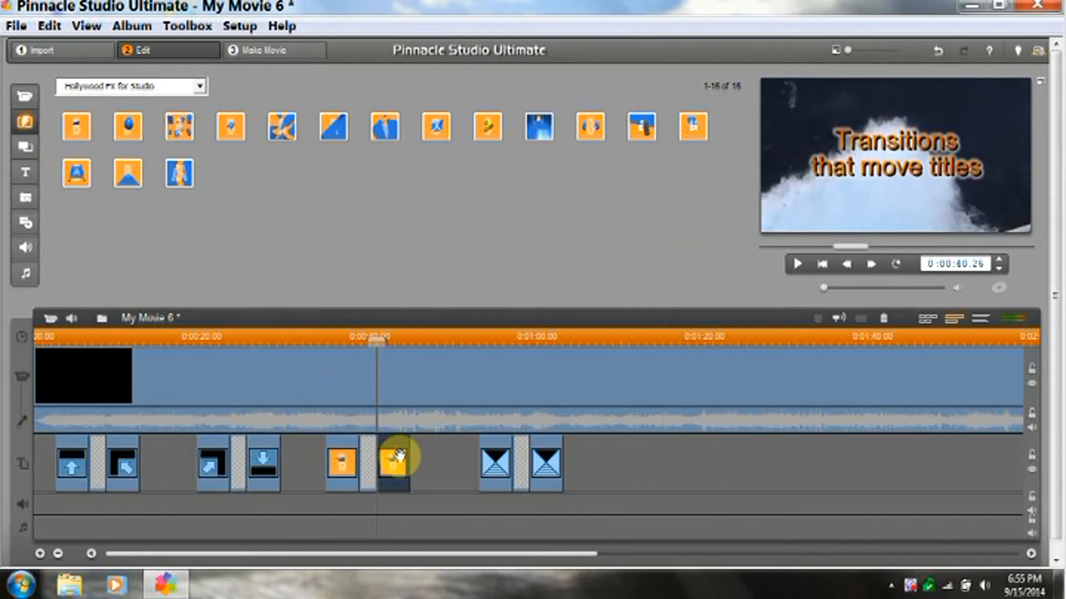
Step: Replace the fourth title's dissolves with Flying Windows transitions, the first one at its start and the tenth at its end
{"action": "left_click", "coordinate": [197, 82]}
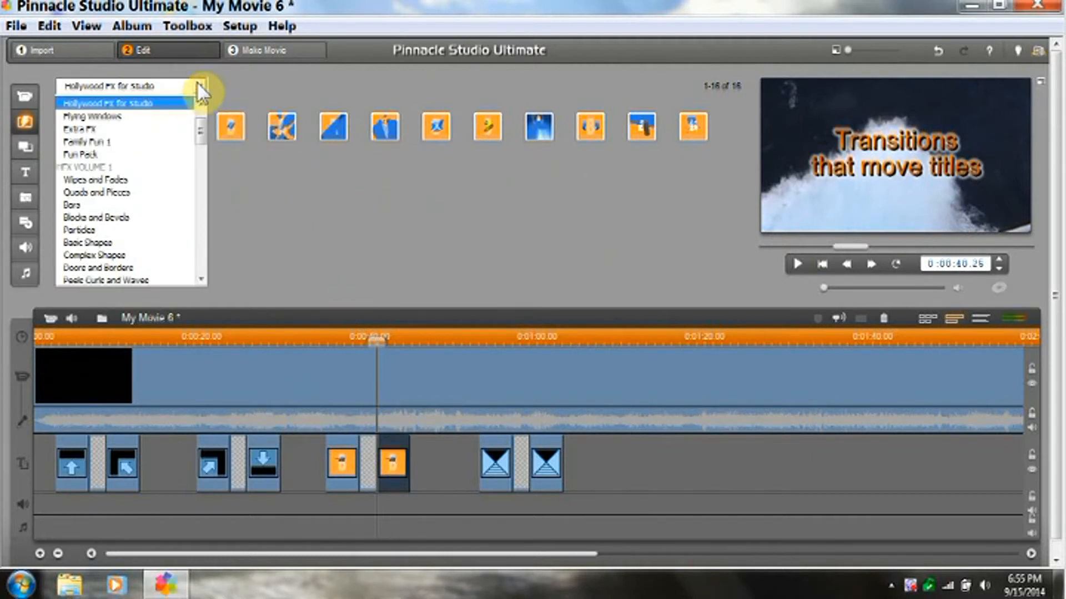
{"action": "left_click", "coordinate": [139, 117]}
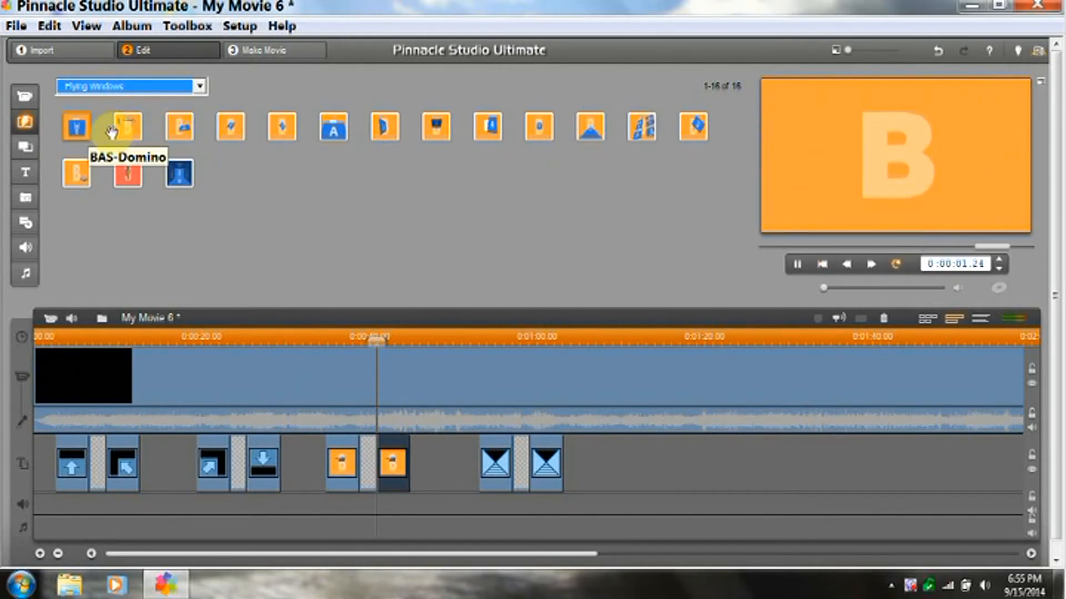
{"action": "left_click_drag", "start_coordinate": [78, 127], "coordinate": [483, 441]}
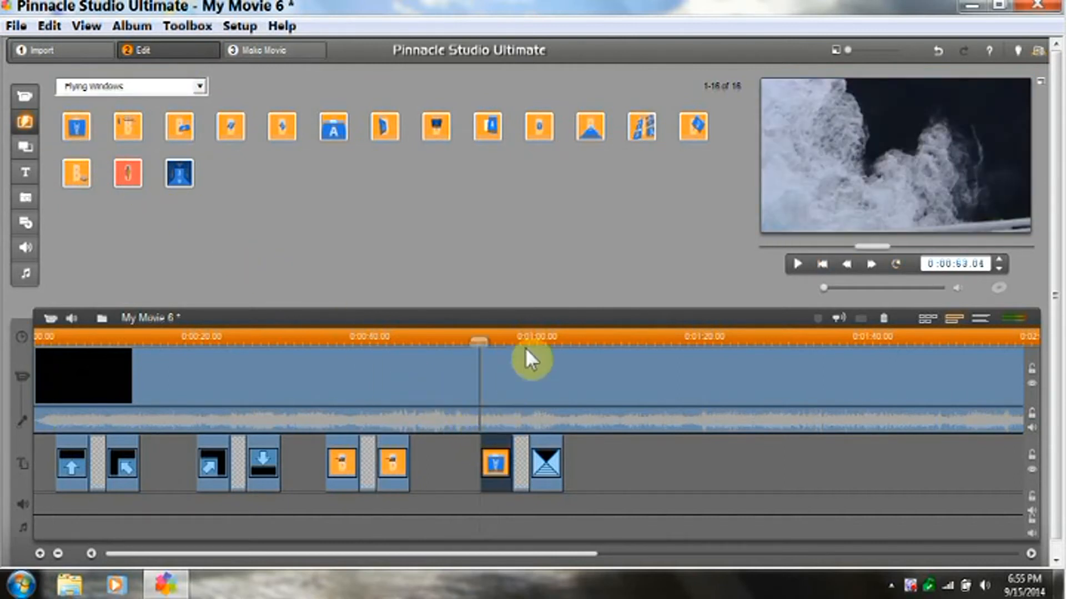
{"action": "left_click_drag", "start_coordinate": [534, 129], "coordinate": [542, 455]}
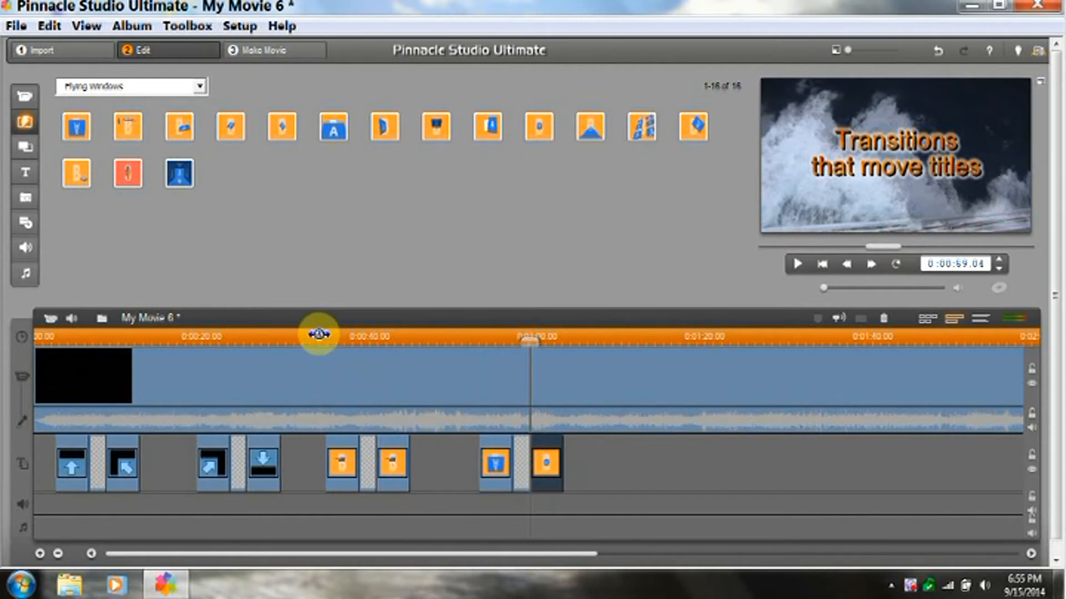
Step: Play the movie from just before the third title through the fourth to review their transitions
{"action": "left_click", "coordinate": [314, 335]}
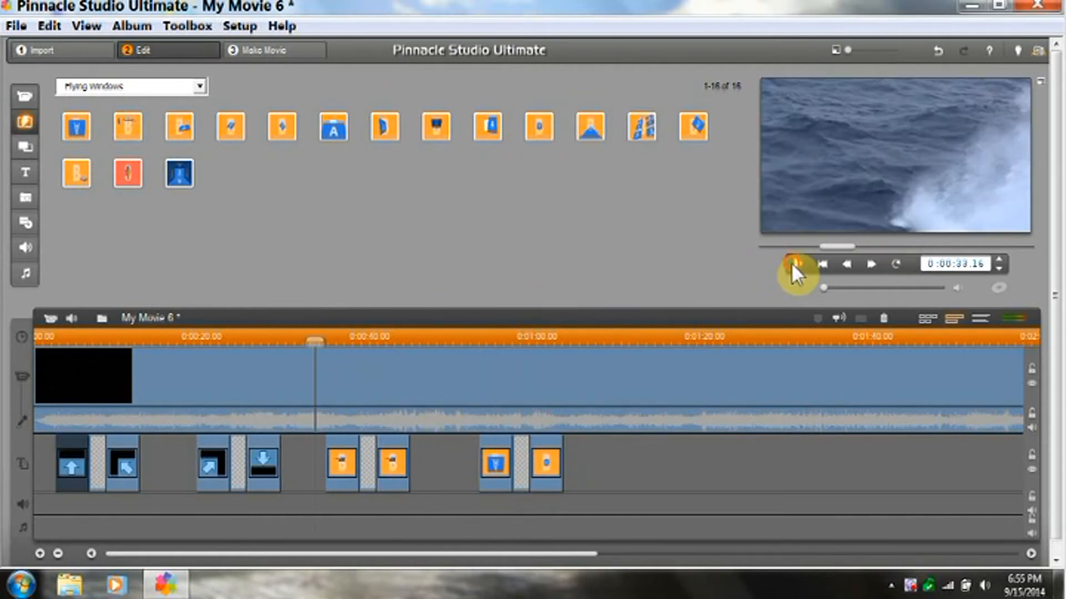
{"action": "left_click", "coordinate": [793, 264]}
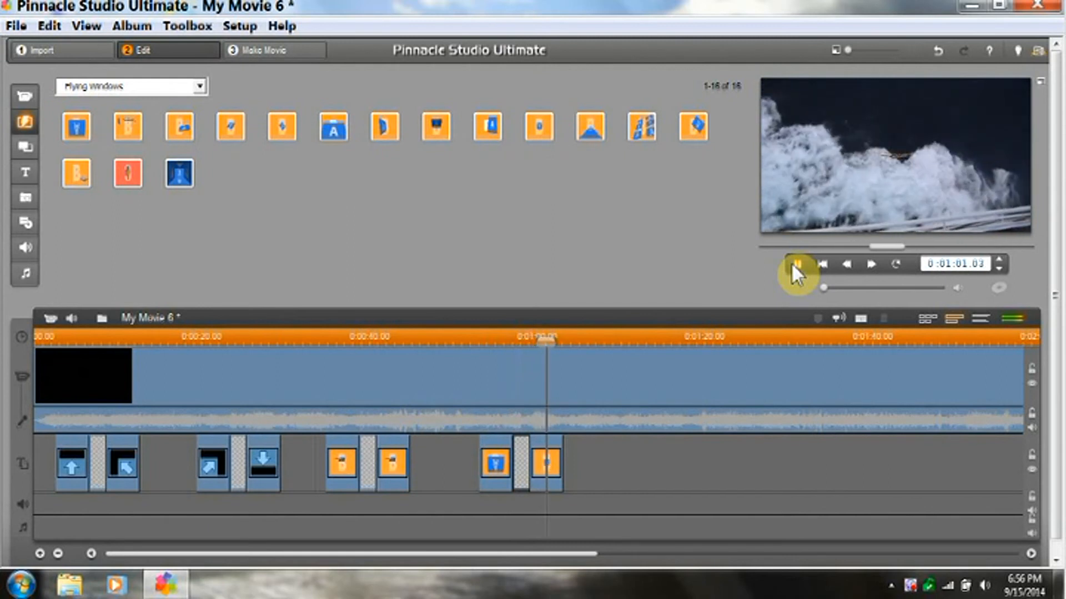
{"action": "left_click", "coordinate": [795, 264]}
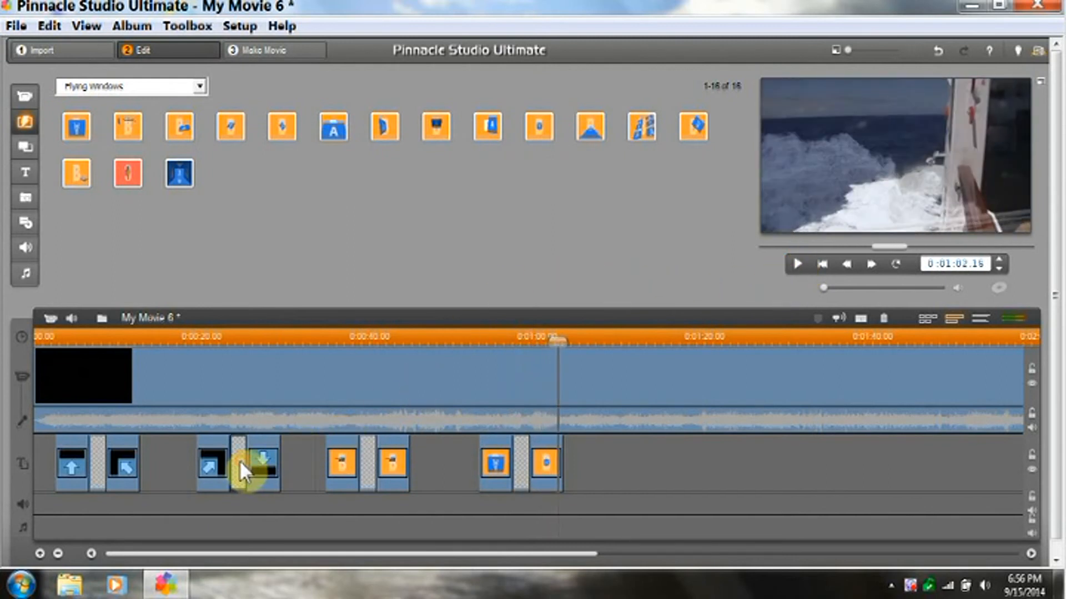
Step: Move the second, third and fourth titles with their transitions earlier, to about 0:16, 0:29 and 0:43
{"action": "left_click_drag", "start_coordinate": [238, 460], "coordinate": [212, 470]}
{"action": "mouse_move", "coordinate": [361, 468]}
{"action": "left_mouse_down"}
{"action": "mouse_move", "coordinate": [323, 478]}
{"action": "mouse_move", "coordinate": [366, 481]}
{"action": "left_mouse_up"}
{"action": "left_click_drag", "start_coordinate": [519, 463], "coordinate": [435, 481]}
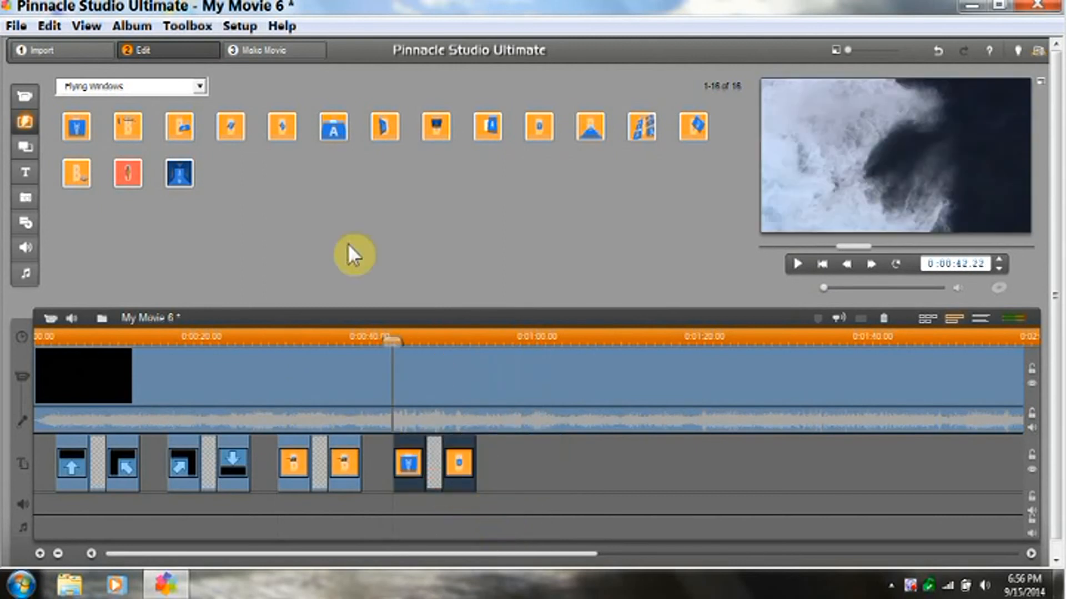
Step: Replace the fourth title's start transition with the fifth Wipes and Fades transition and play it from there
{"action": "left_click", "coordinate": [199, 86]}
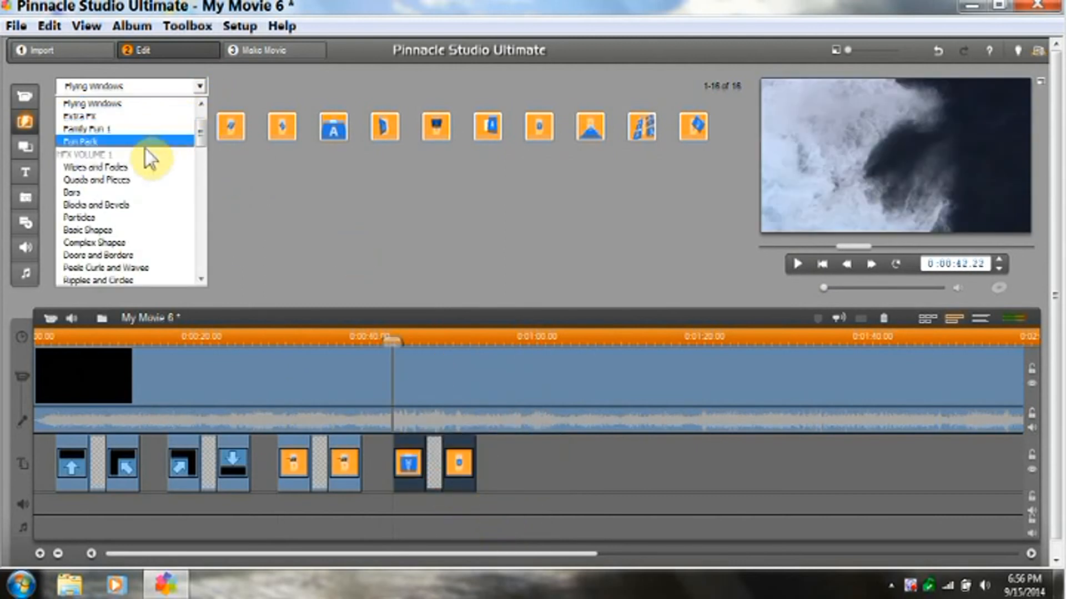
{"action": "left_click", "coordinate": [125, 171]}
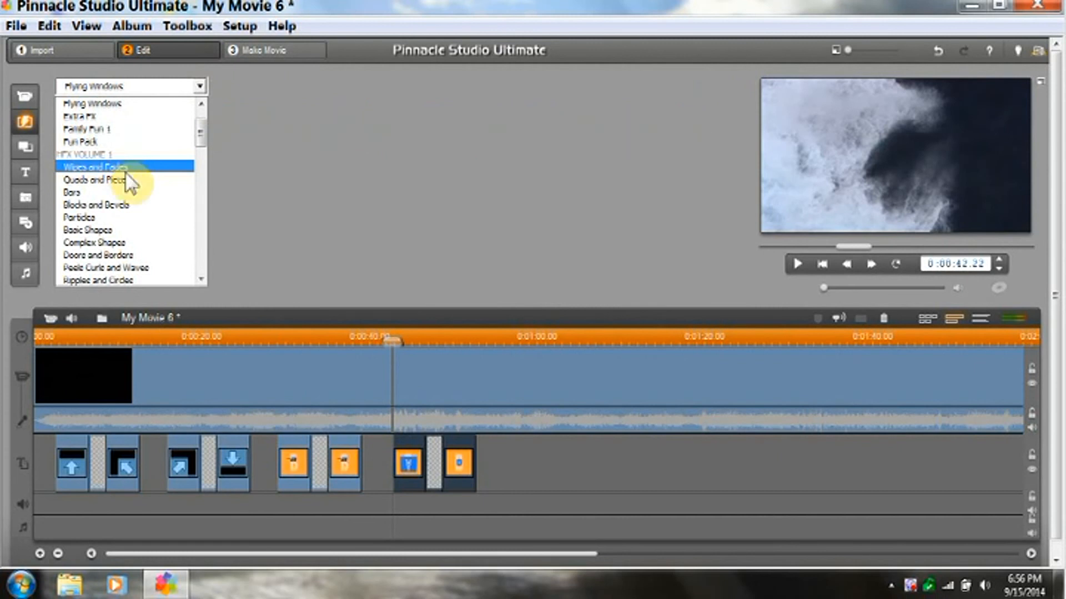
{"action": "mouse_move", "coordinate": [280, 125]}
{"action": "left_mouse_down"}
{"action": "mouse_move", "coordinate": [381, 373]}
{"action": "mouse_move", "coordinate": [405, 464]}
{"action": "mouse_move", "coordinate": [494, 505]}
{"action": "left_mouse_up"}
{"action": "left_click", "coordinate": [794, 269]}
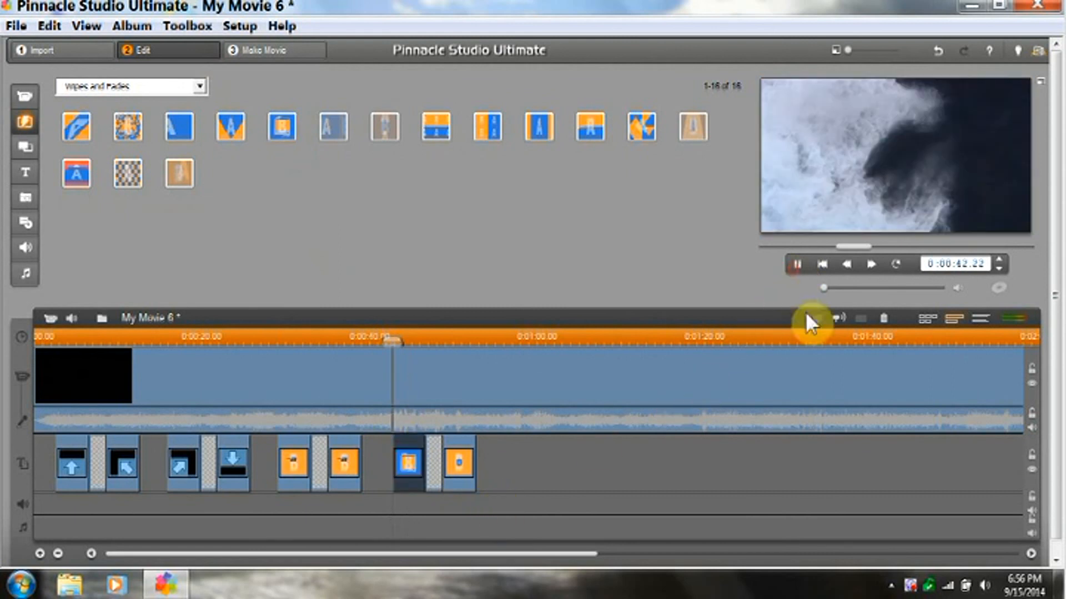